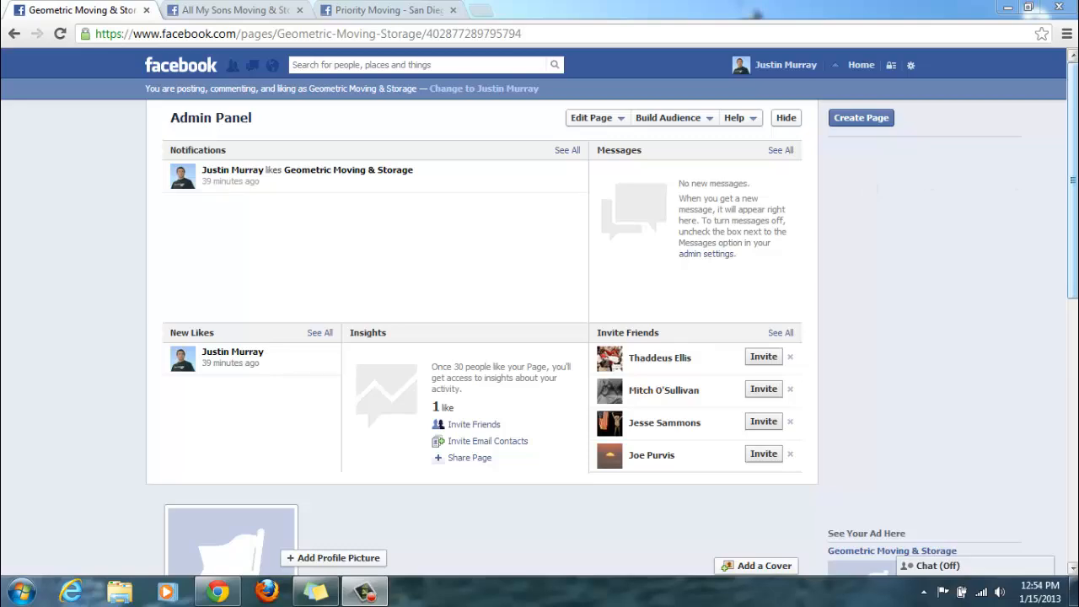
Step: Review the Geometric Moving & Storage page from its admin panel down to its timeline
mouse_move(1073, 179)
left_mouse_down()
mouse_move(1072, 203)
mouse_move(1076, 181)
left_mouse_up()
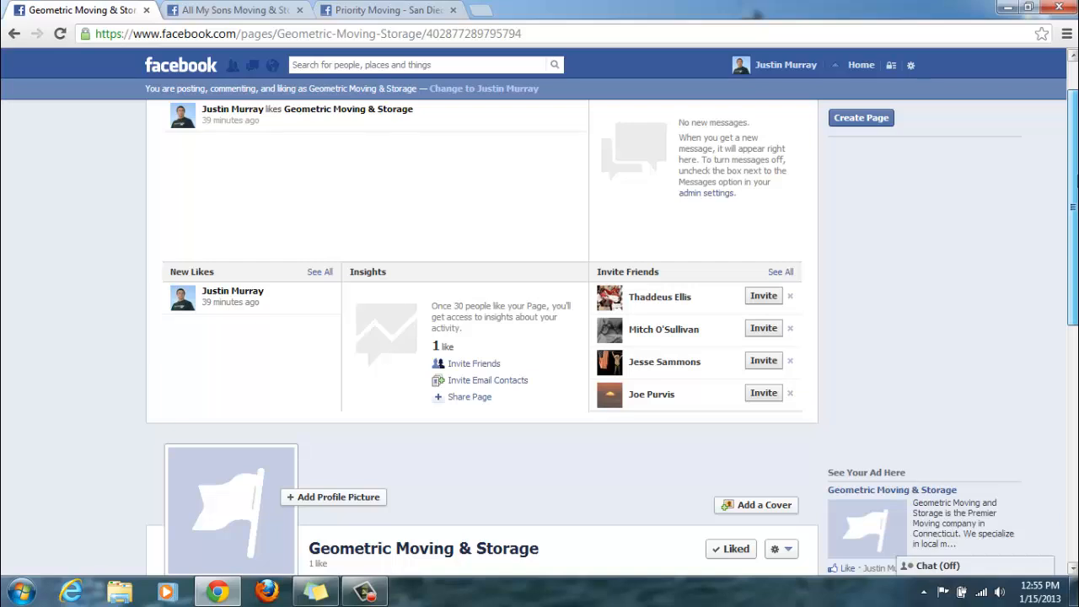
left_click_drag(1076, 181, 1076, 152)
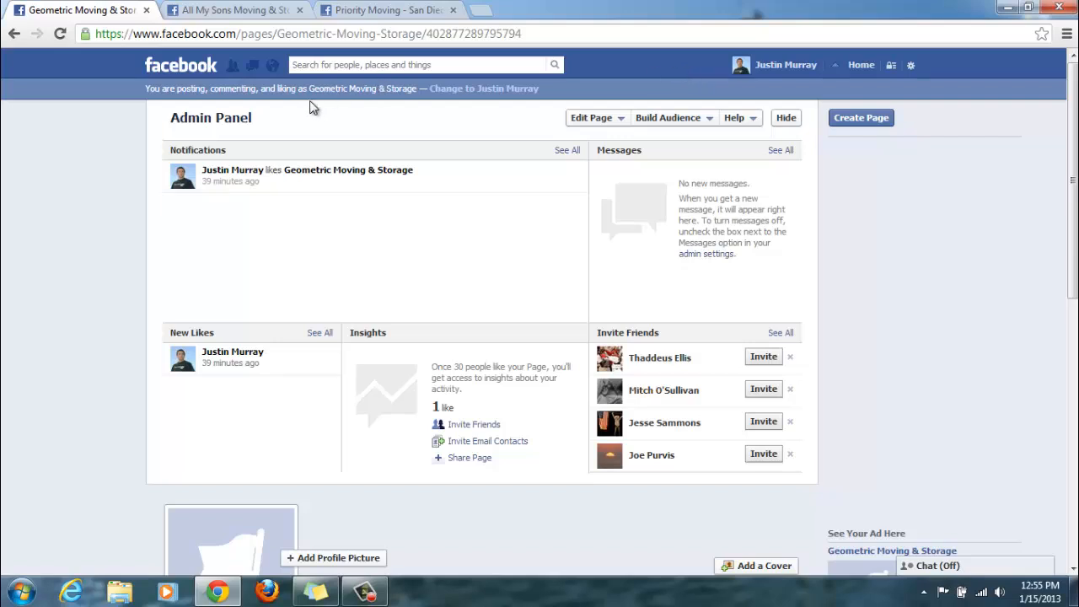
left_click_drag(1073, 184, 1073, 384)
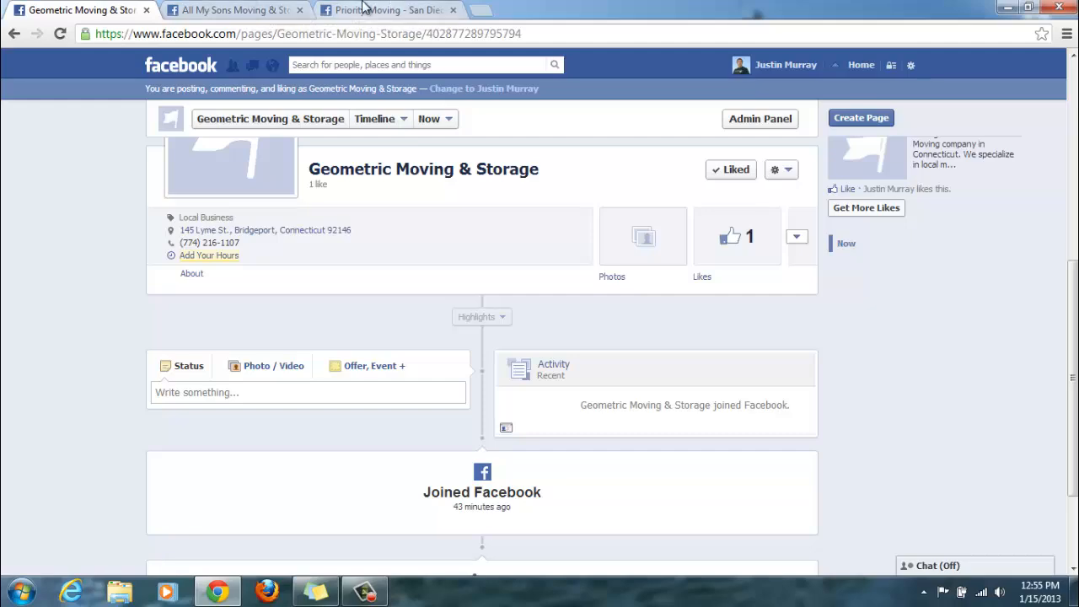
Step: Switch to the All My Sons Moving & Storage of Connecticut page and check its like count
left_click(253, 9)
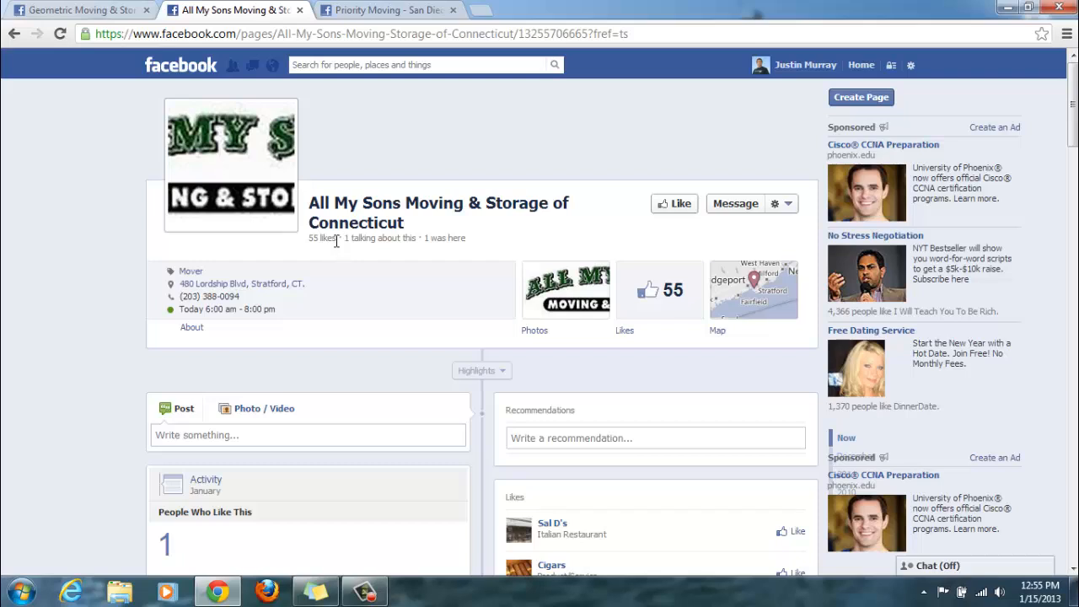
left_click_drag(337, 240, 311, 242)
left_click(311, 242)
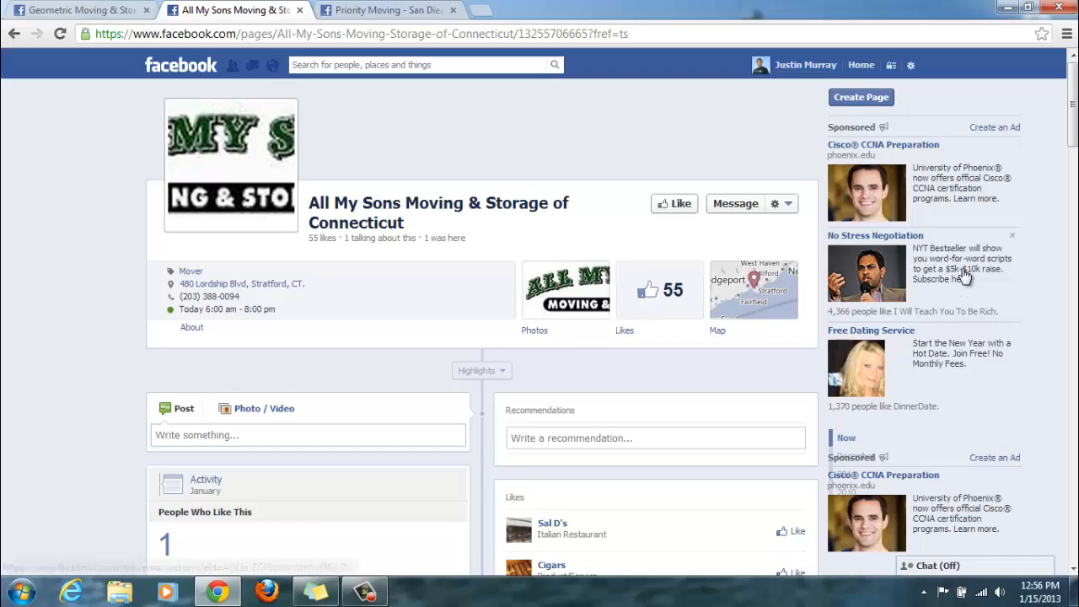
Step: Examine the All My Sons timeline back to its 2009 posts for posting frequency and engagement, then return to the page header
mouse_move(1073, 104)
left_mouse_down()
mouse_move(1073, 136)
mouse_move(1073, 105)
left_mouse_up()
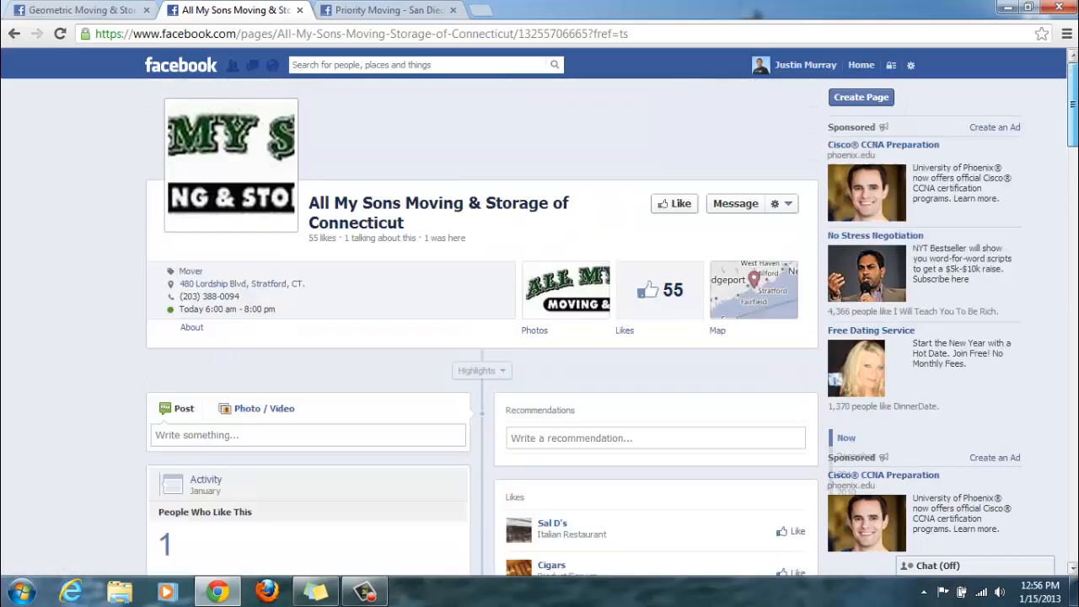
scroll(482, 320, "down", 10)
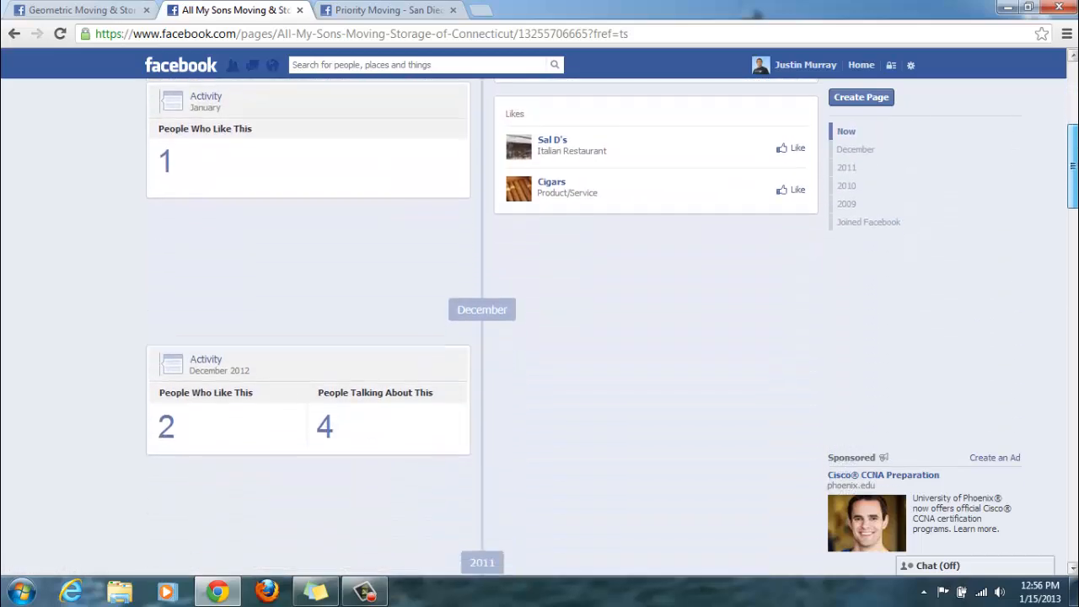
scroll(482, 337, "down", 5)
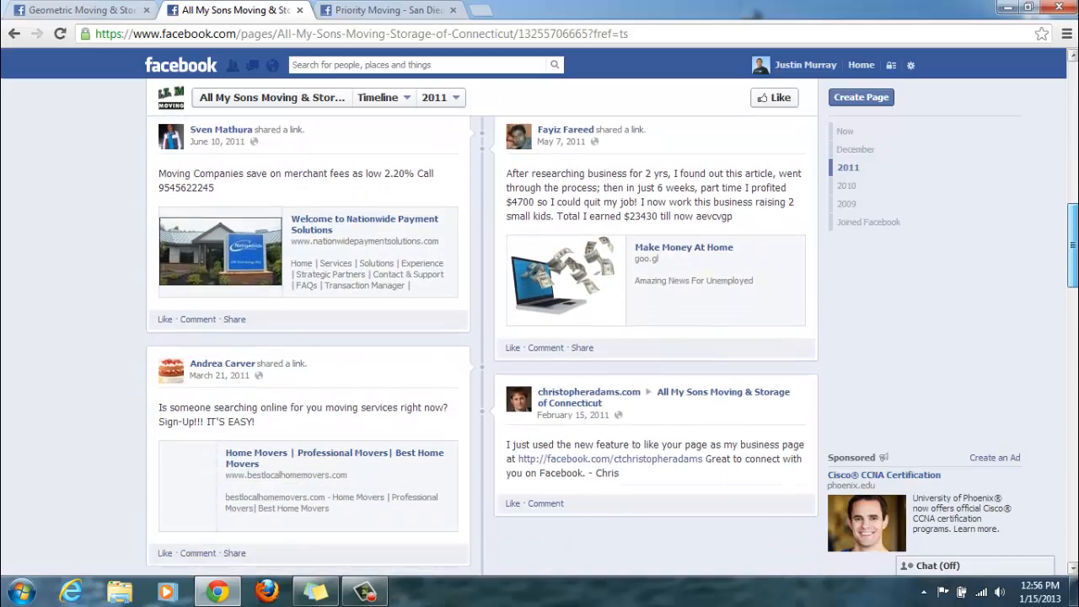
scroll(482, 338, "down", 5)
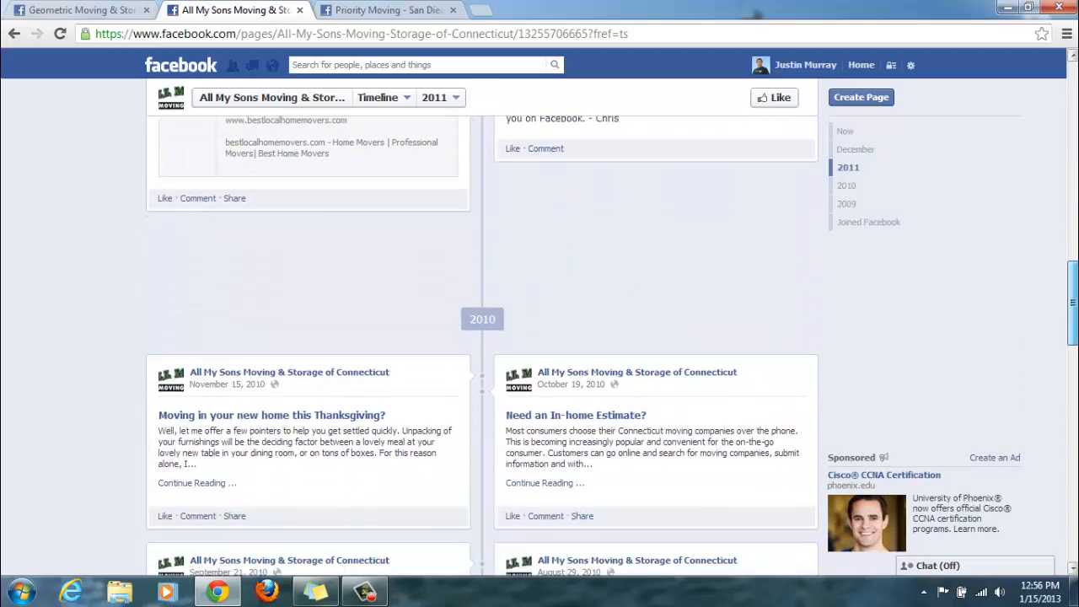
scroll(482, 337, "down", 4)
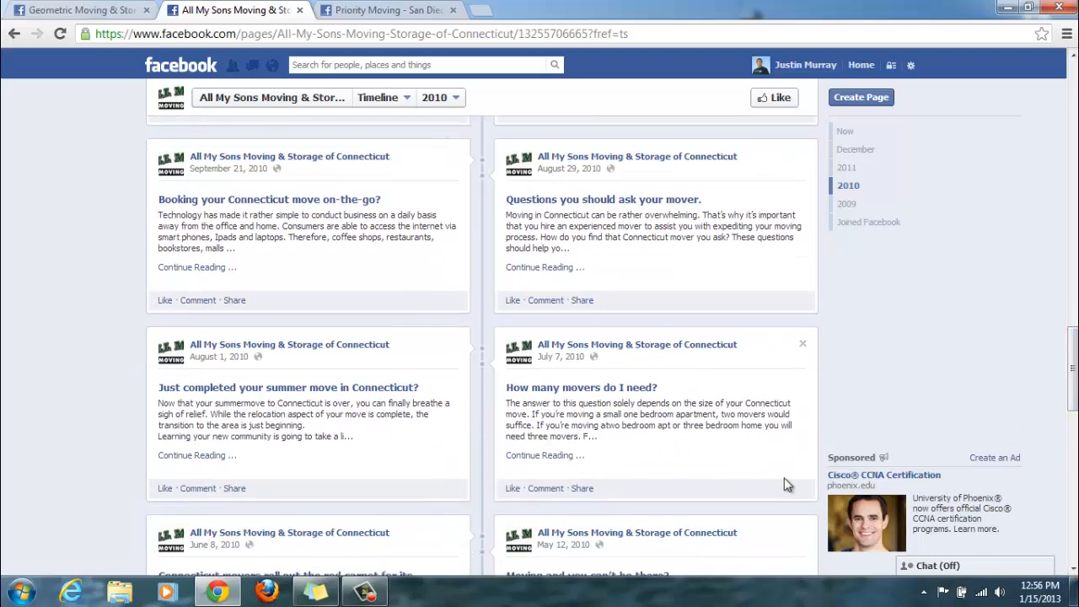
scroll(613, 347, "down", 3)
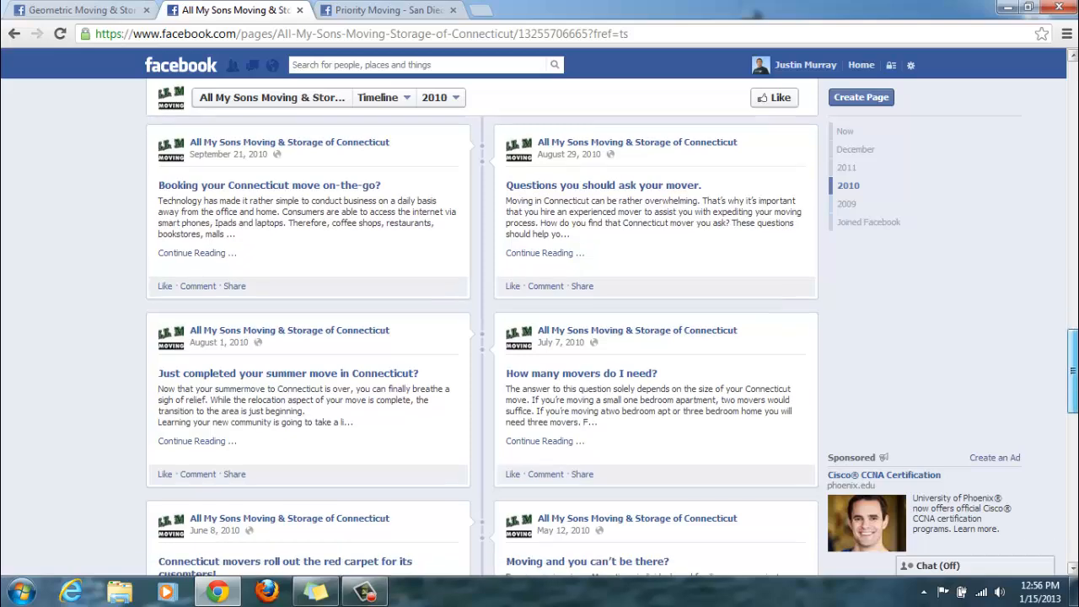
scroll(911, 422, "down", 3)
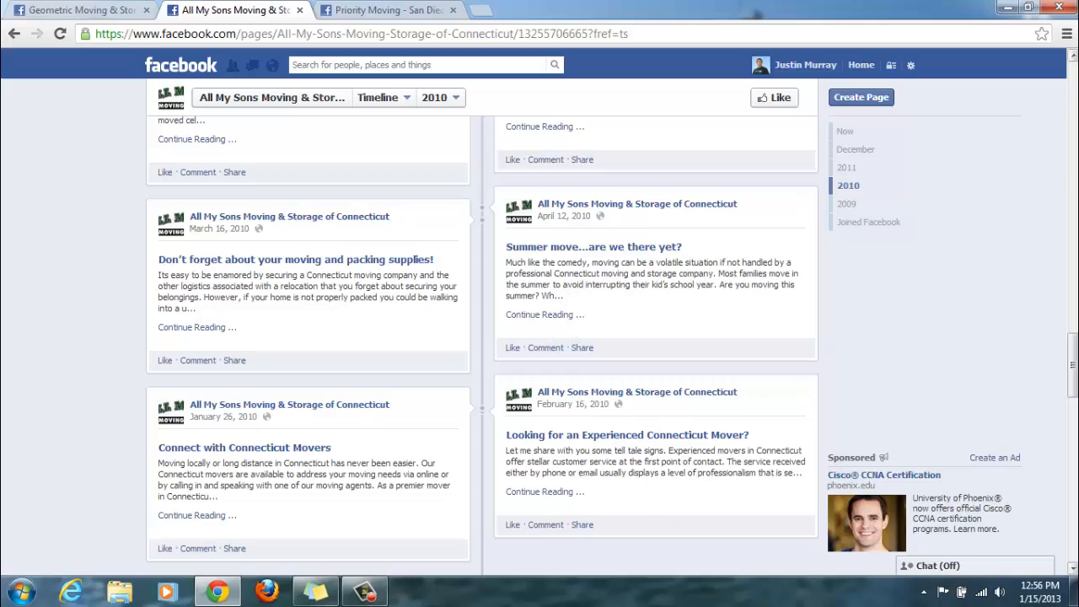
scroll(613, 339, "down", 5)
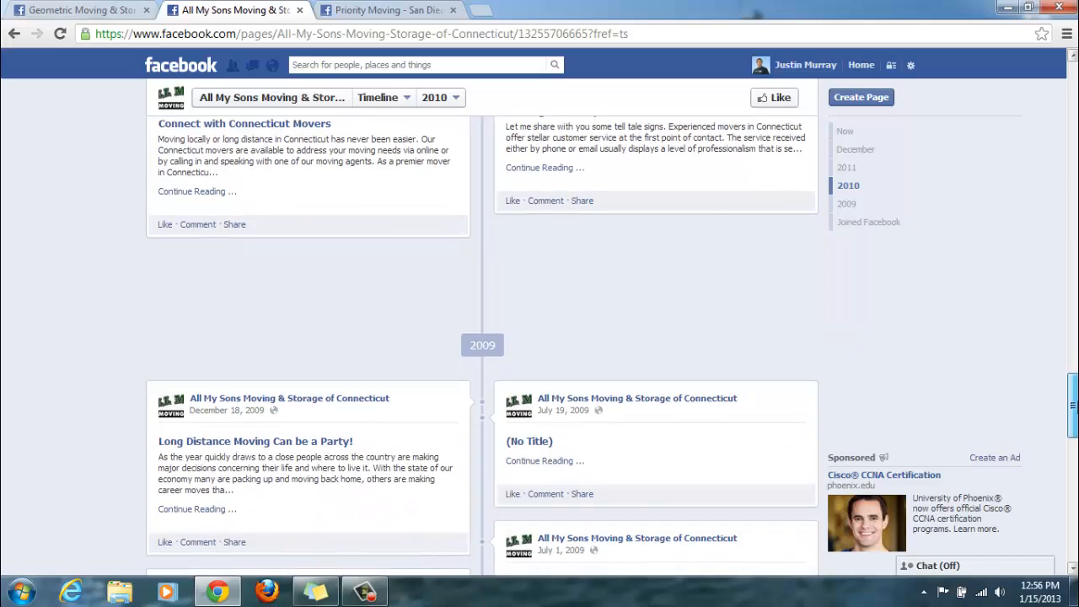
scroll(574, 415, "down", 2)
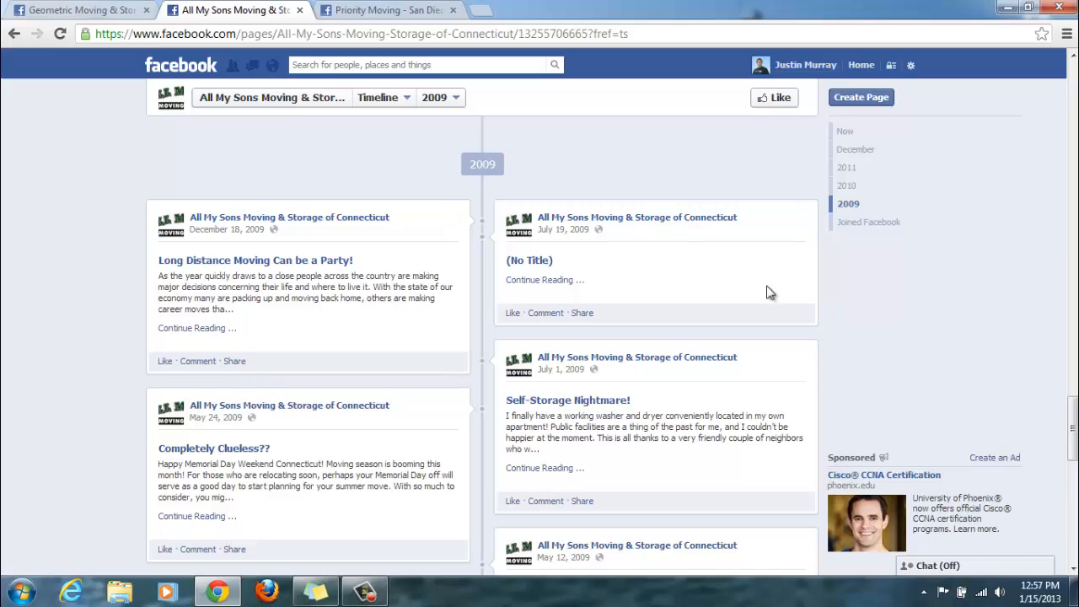
left_click_drag(1074, 430, 1073, 66)
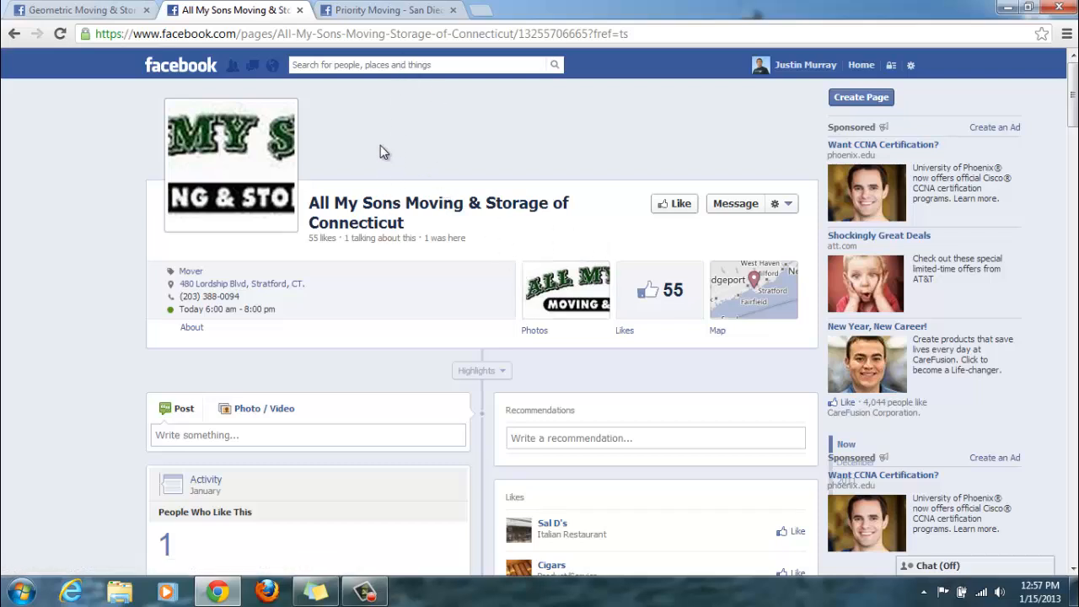
Step: Open the Facebook news feed in a new tab and like La Vita's Kale Cranberry Salad recipe post
right_click(194, 73)
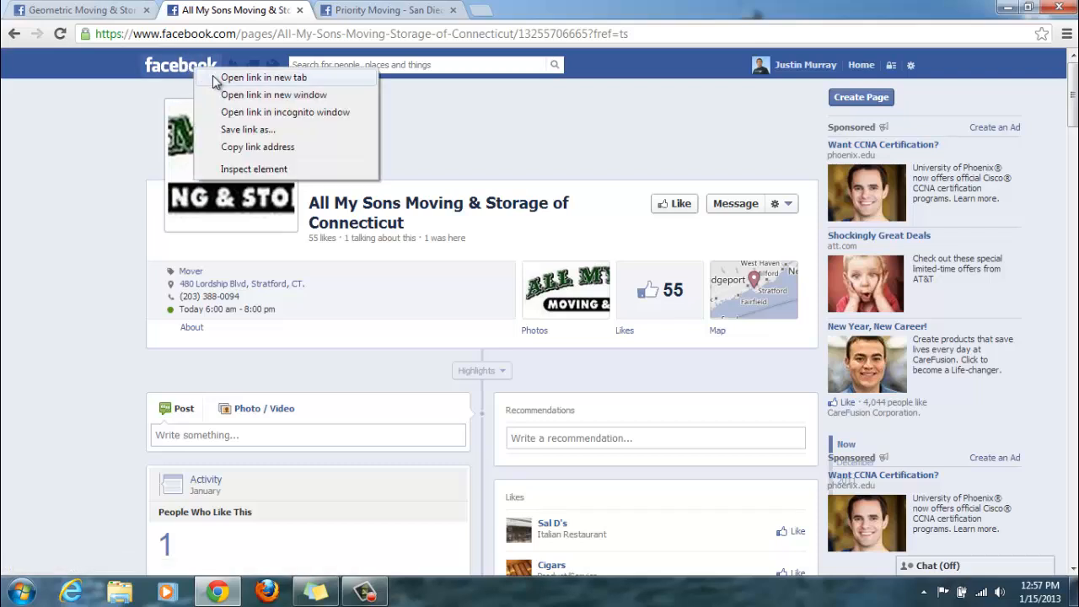
left_click(218, 78)
left_click(396, 10)
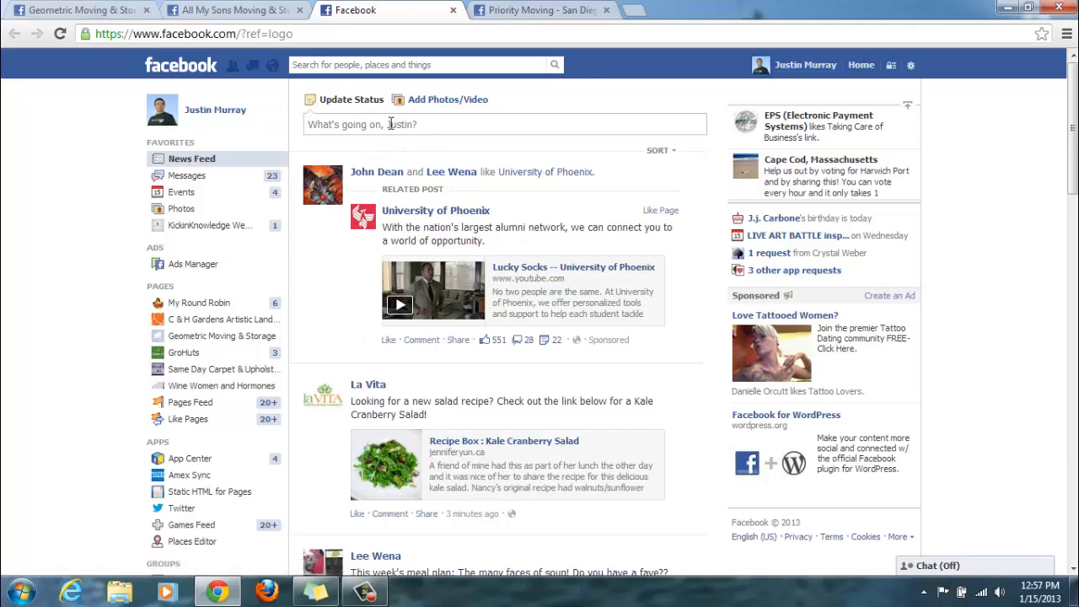
scroll(409, 502, "down", 3)
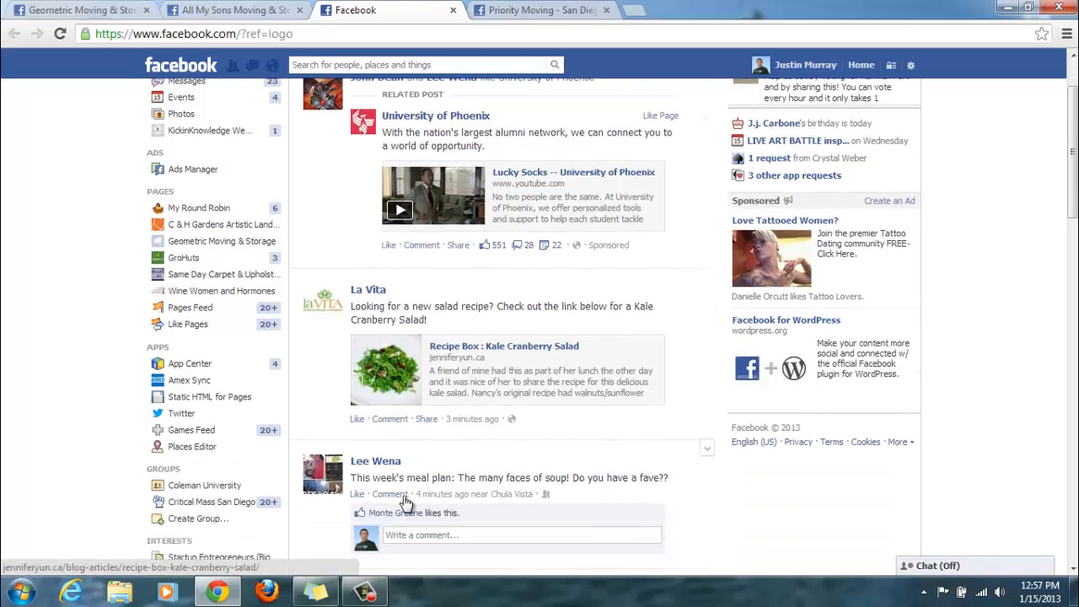
scroll(405, 503, "up", 3)
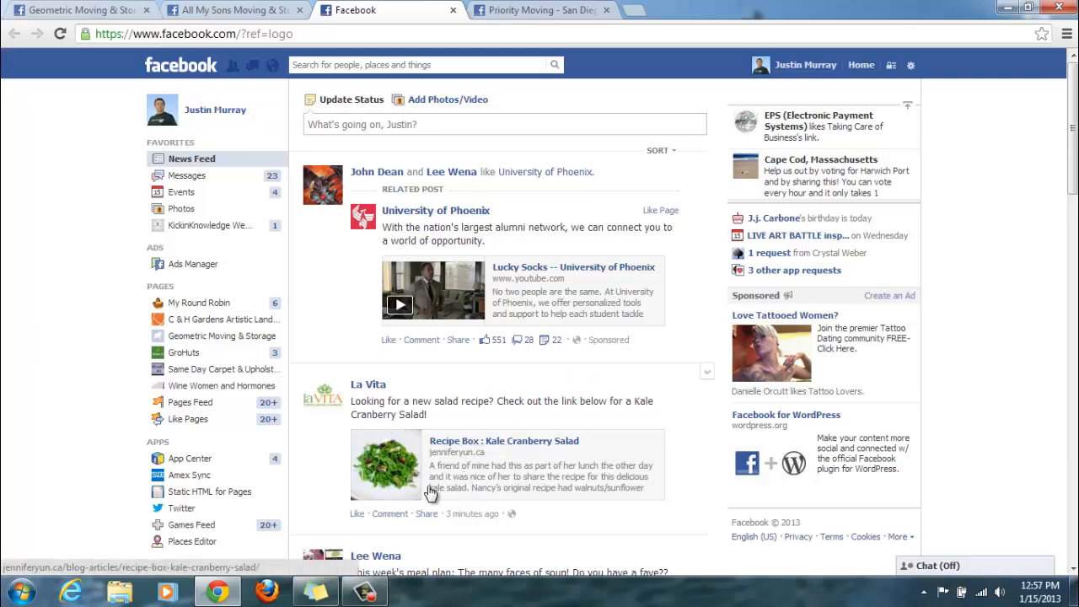
left_click(358, 515)
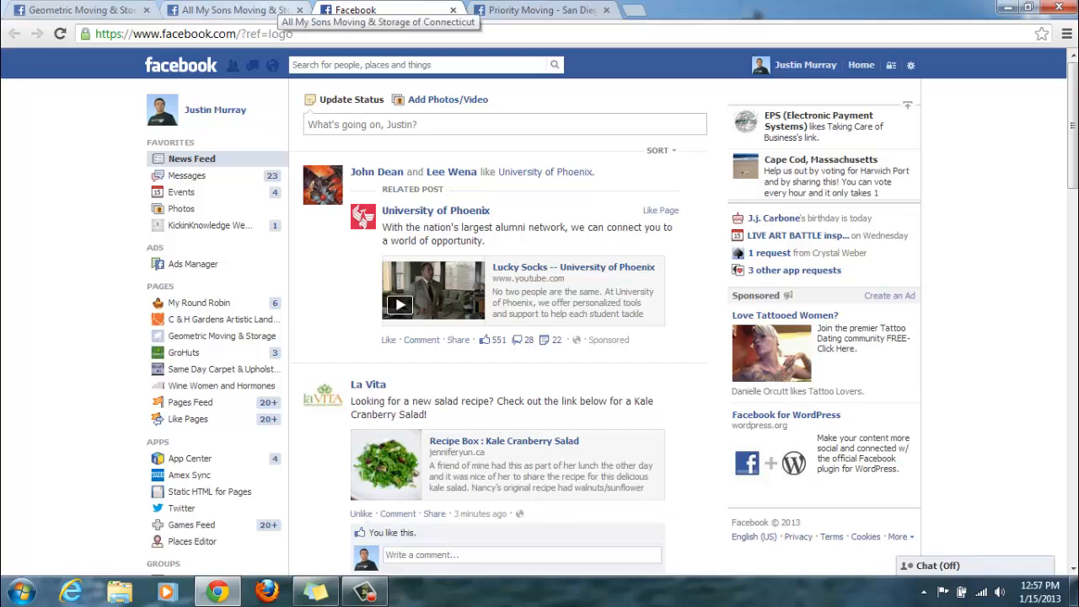
Step: Return to the All My Sons page and re-examine its 2011 and 2010 timeline posts for likes and comments
left_click(274, 11)
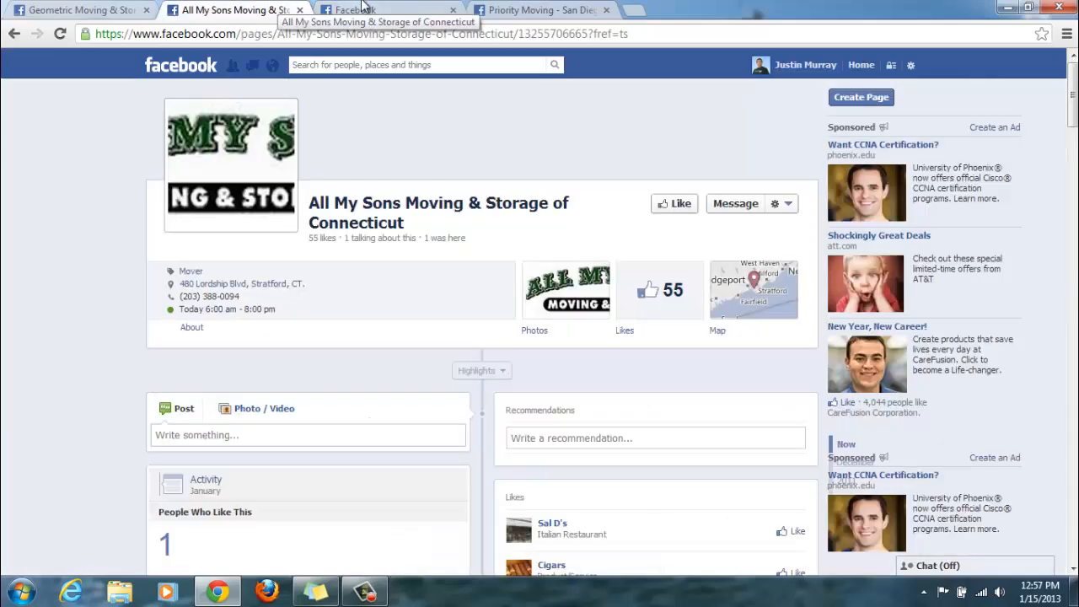
scroll(22, 417, "down", 5)
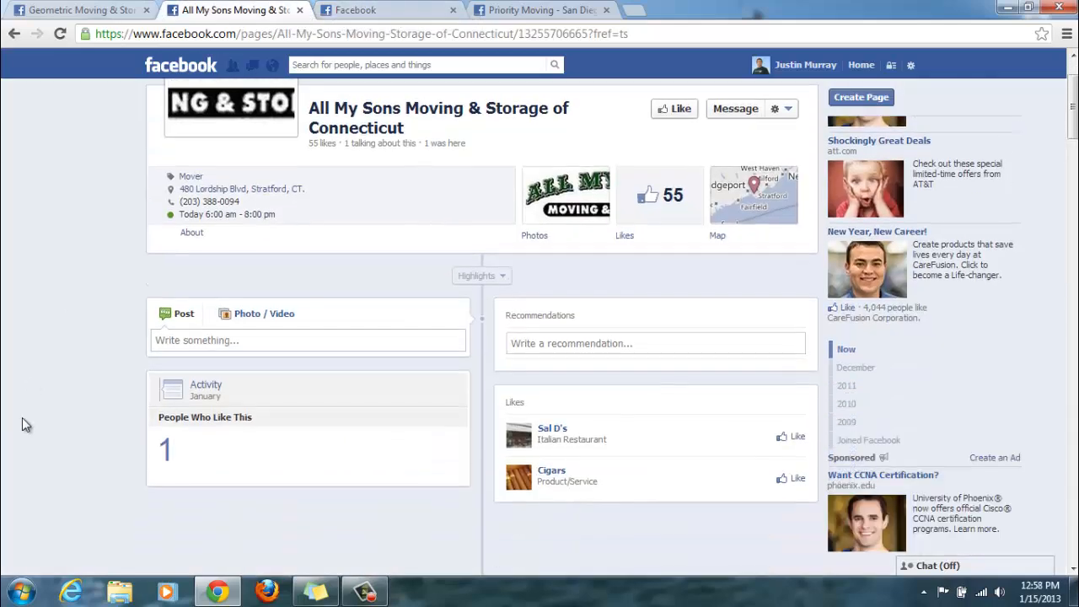
scroll(22, 425, "down", 5)
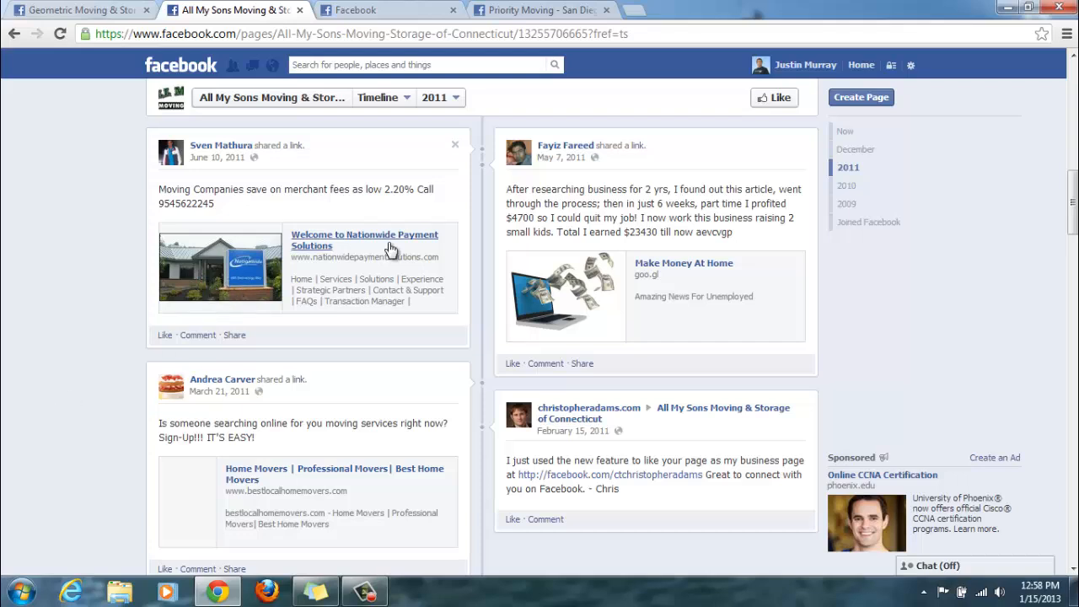
scroll(174, 371, "down", 5)
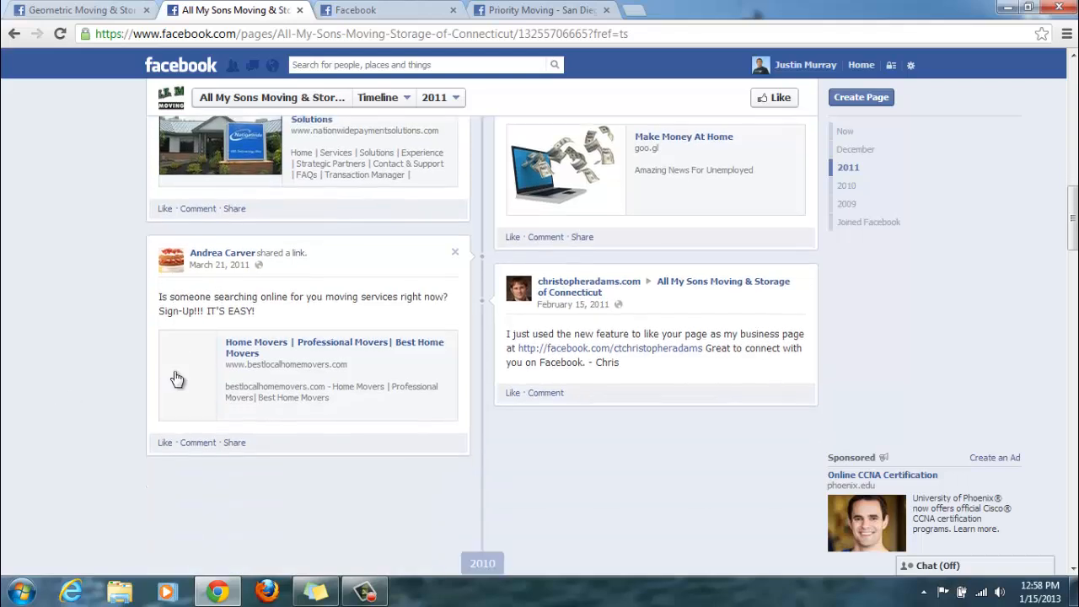
scroll(174, 377, "down", 5)
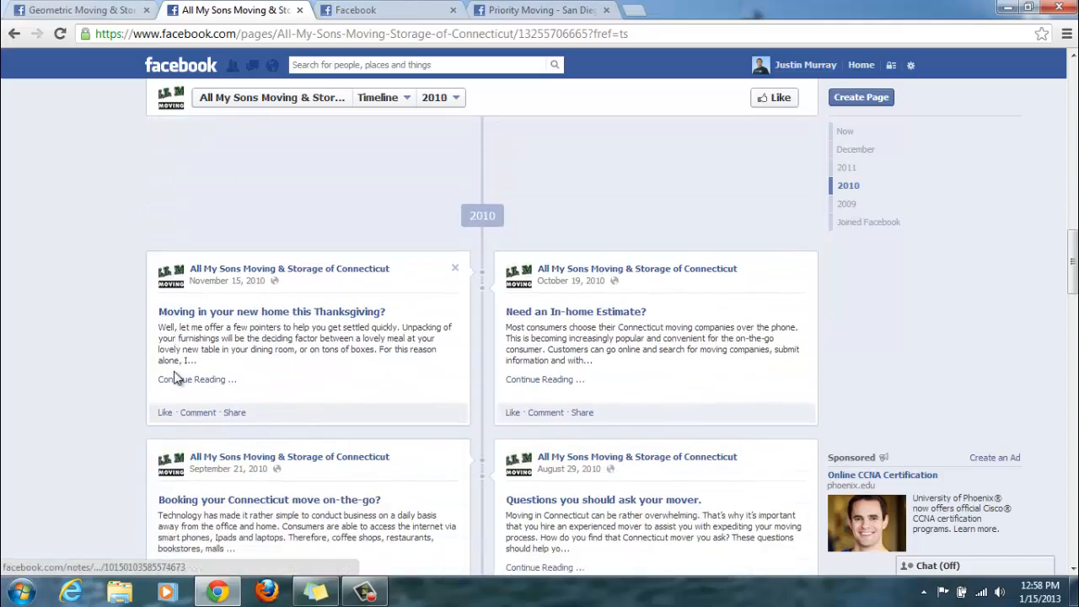
scroll(174, 377, "down", 3)
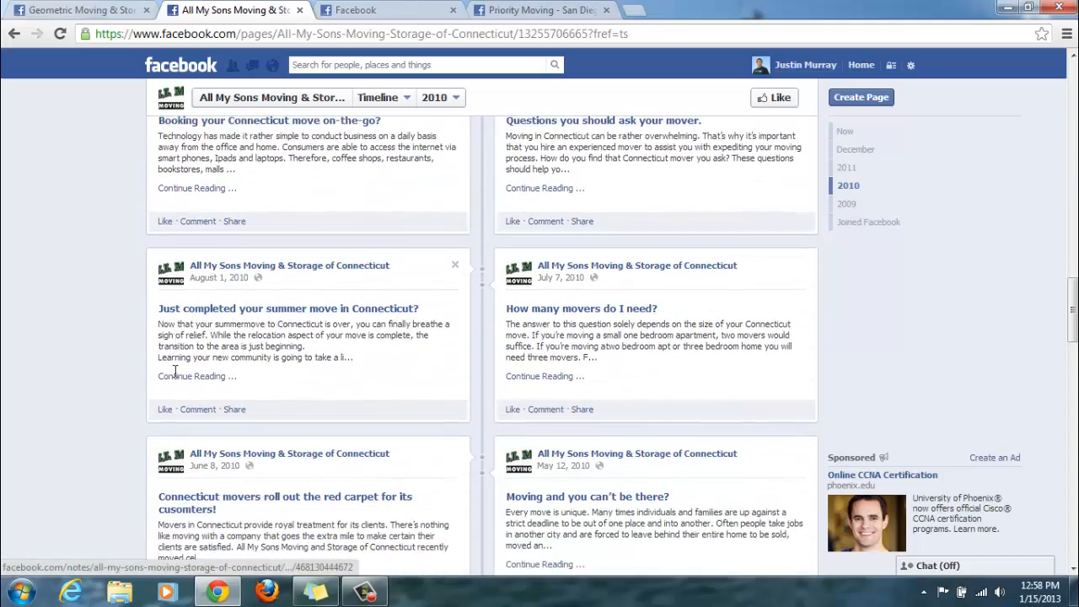
scroll(175, 377, "up", 1)
scroll(175, 377, "up", 20)
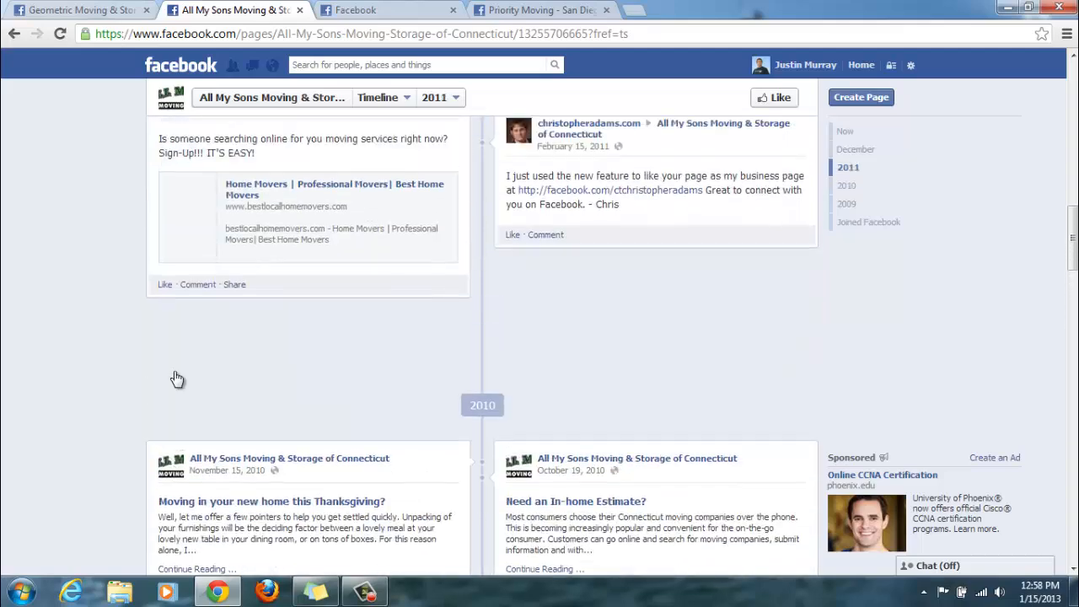
scroll(174, 371, "up", 3)
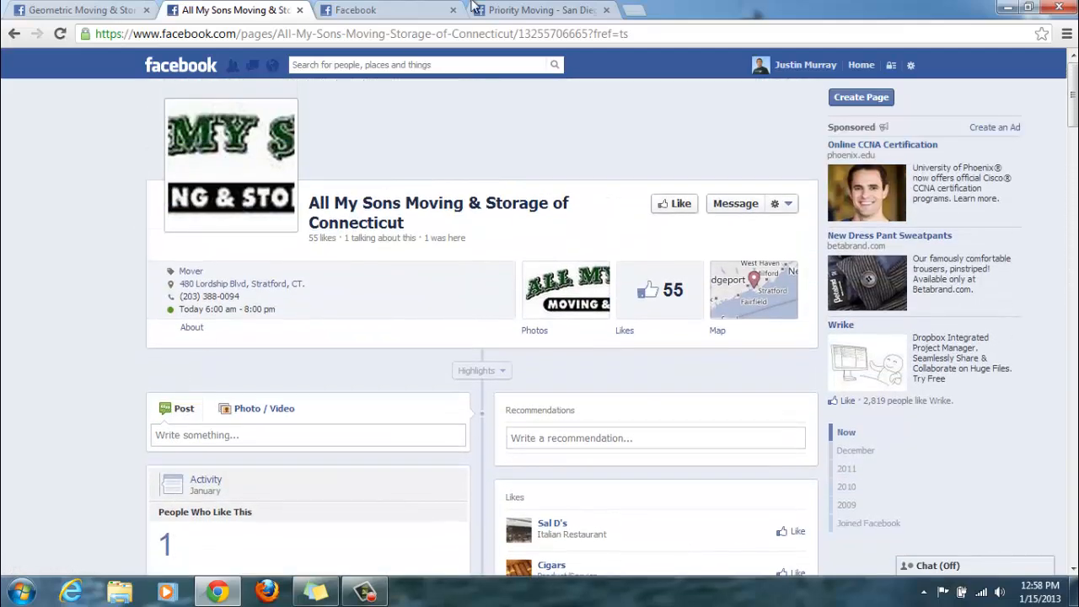
Step: Switch to the Priority Moving - San Diego Movers page, open its likes page and return to the timeline
left_click(476, 9)
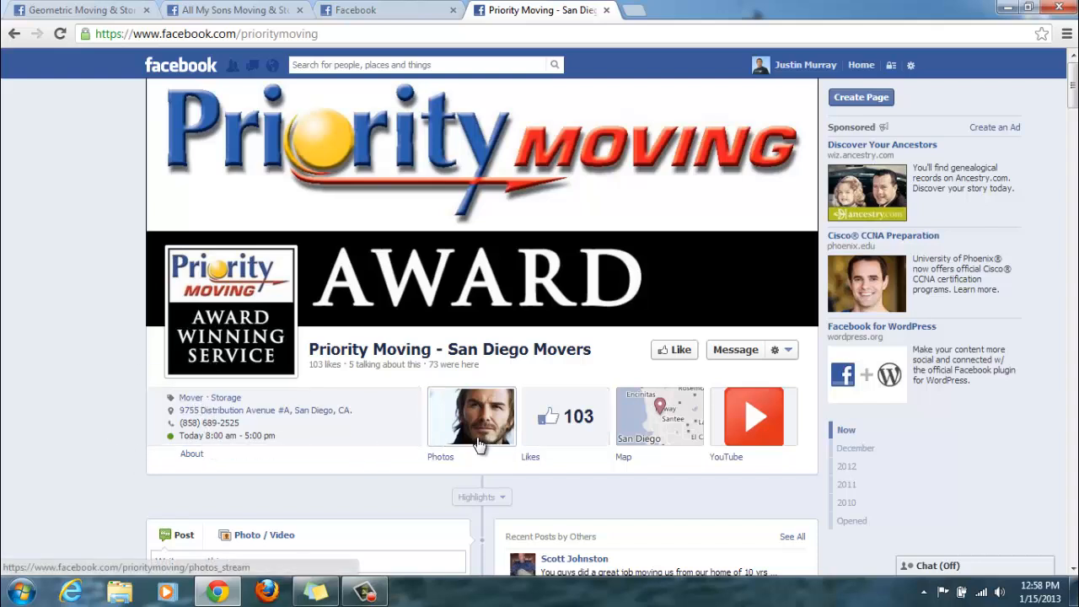
left_click(539, 435)
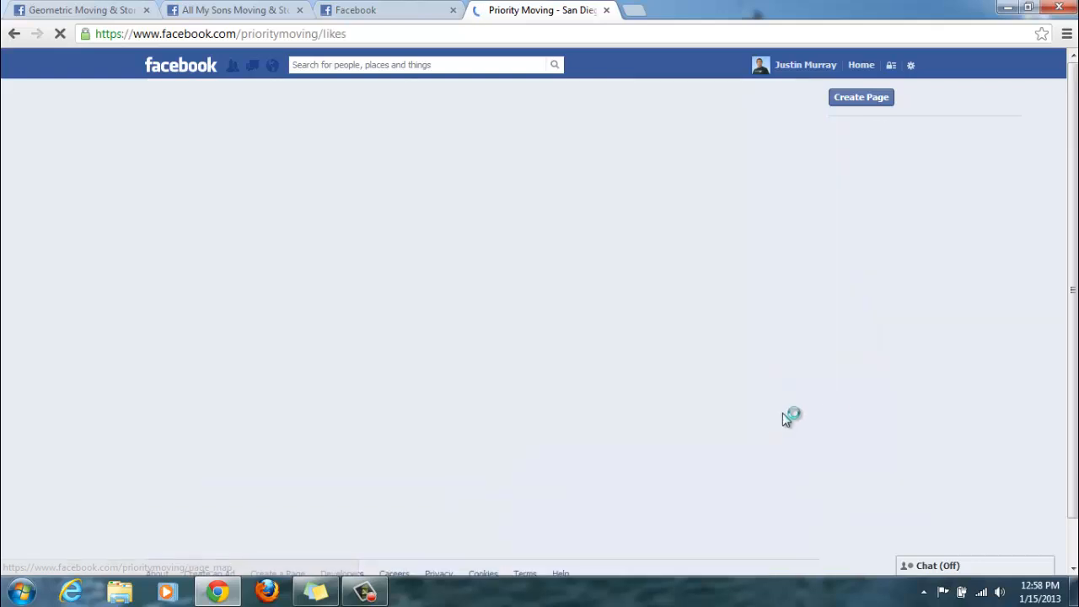
left_click(14, 34)
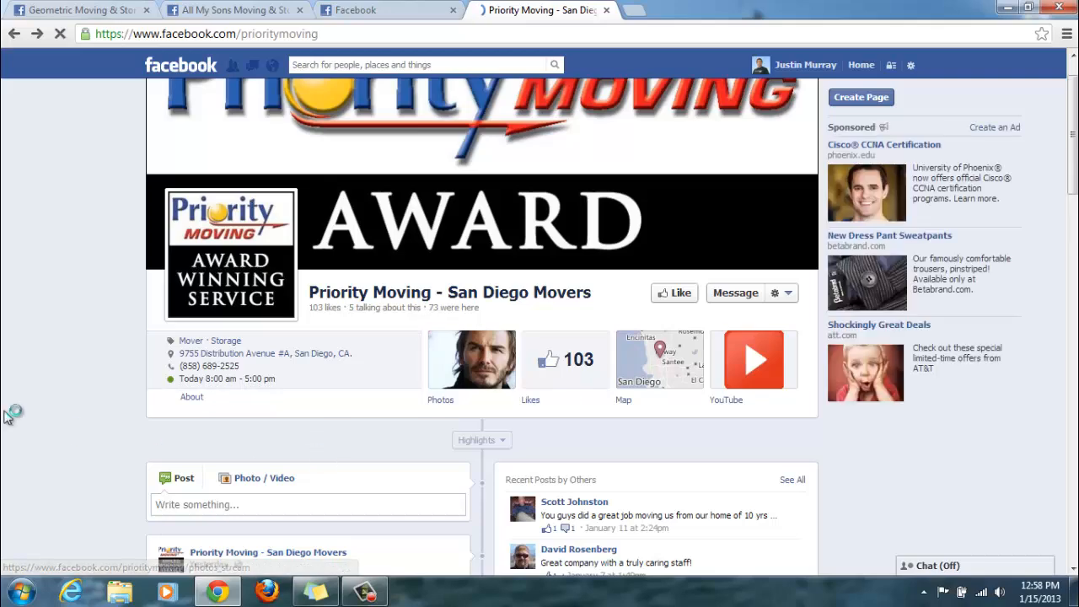
Step: Examine Priority Moving's timeline from the newest post back to mid-December 2012 for posting frequency, shared links and likes
scroll(4, 412, "down", 7)
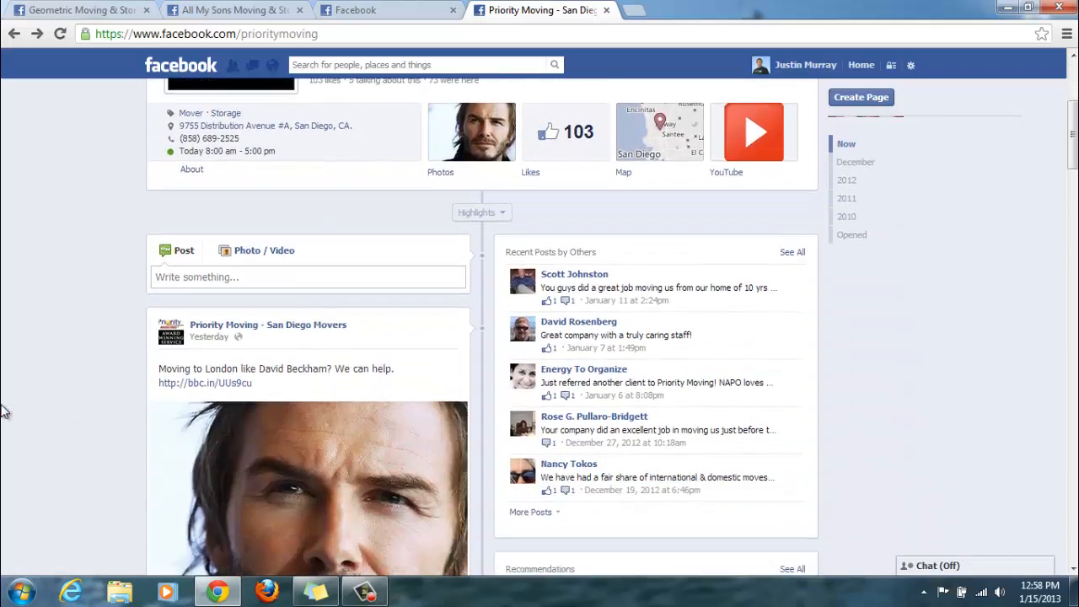
scroll(4, 412, "down", 1)
scroll(4, 412, "up", 2)
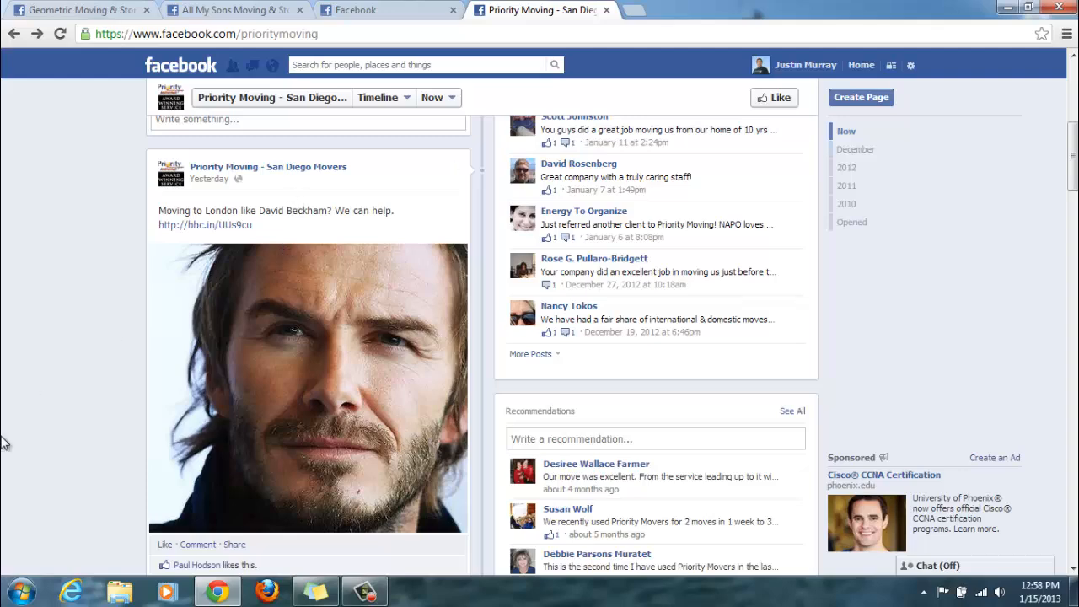
scroll(4, 443, "down", 2)
scroll(5, 437, "up", 2)
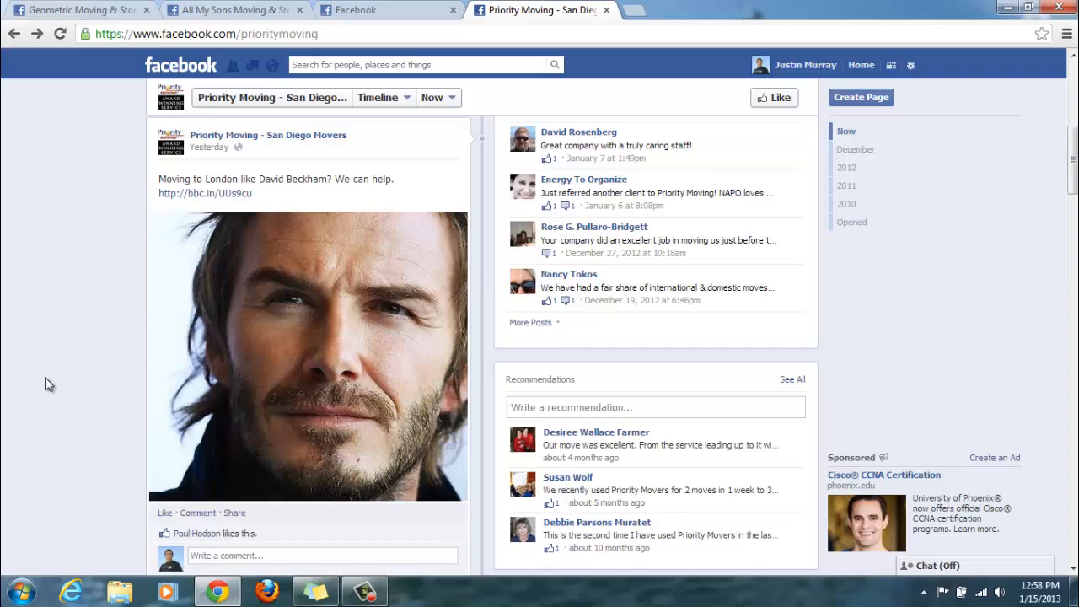
scroll(44, 377, "down", 3)
scroll(45, 377, "down", 6)
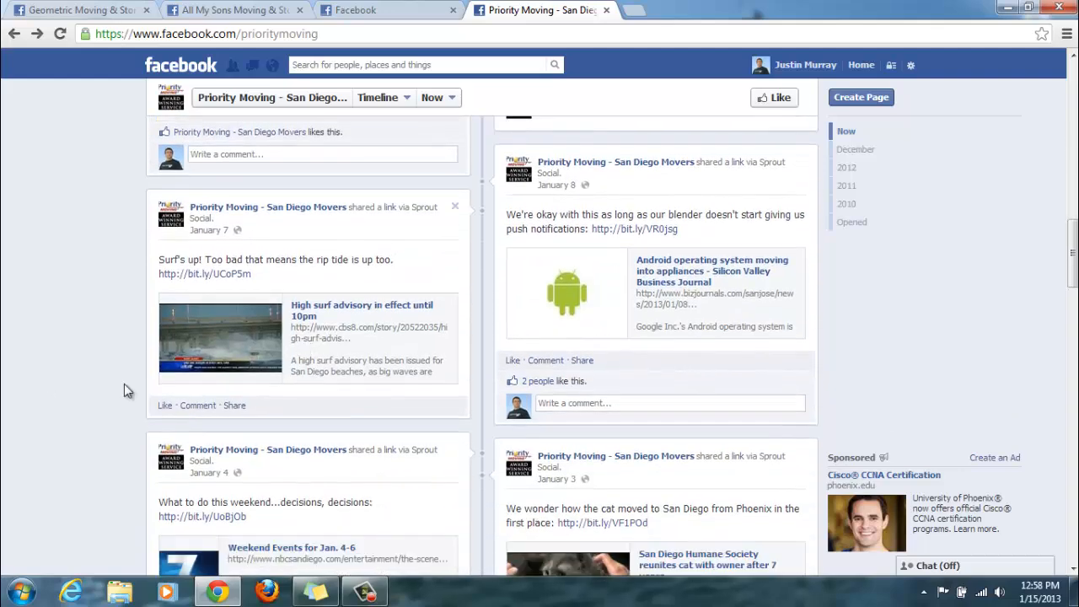
scroll(58, 400, "down", 7)
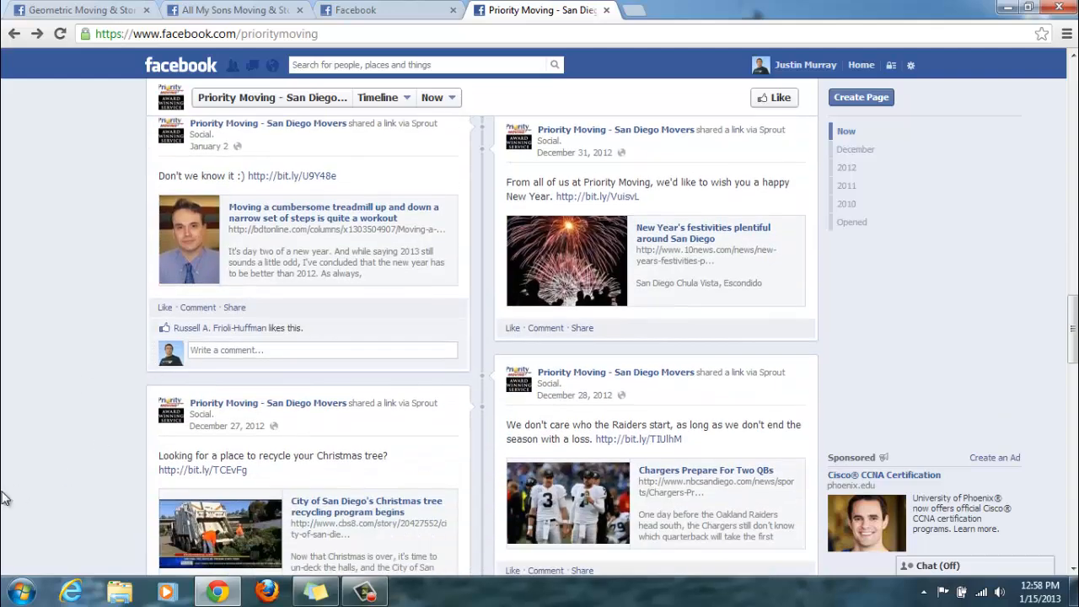
scroll(3, 499, "down", 1)
scroll(3, 499, "down", 4)
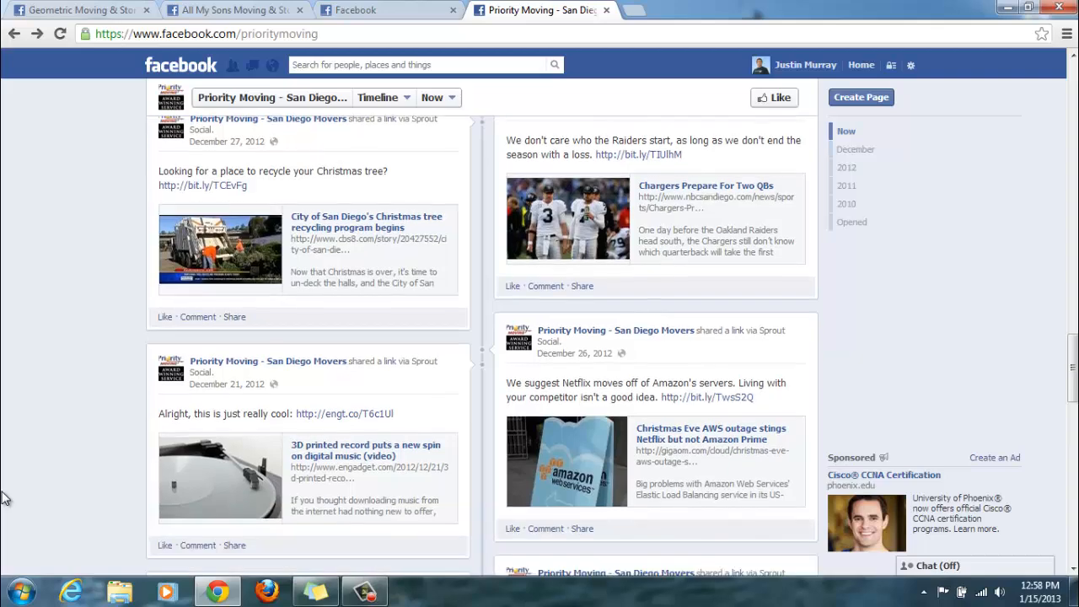
scroll(3, 500, "down", 5)
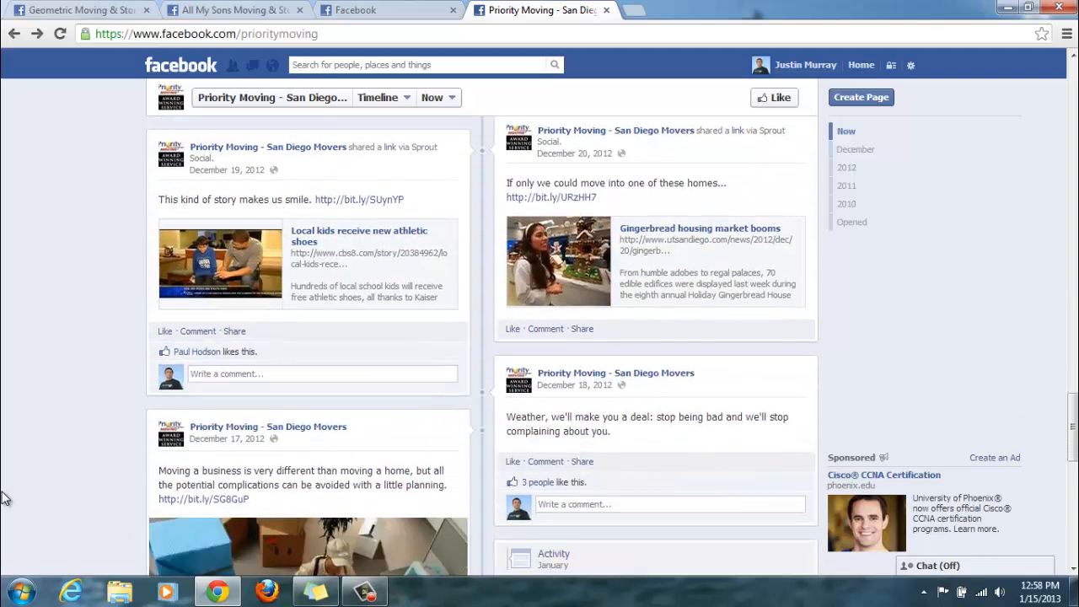
scroll(2, 499, "down", 3)
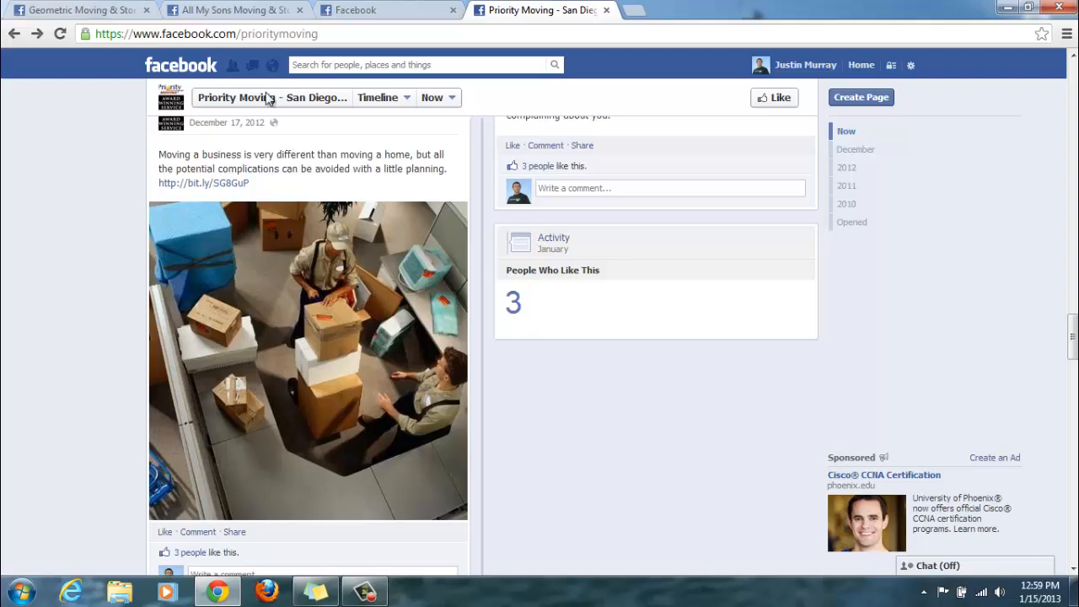
Step: Switch to the All My Sons page and view its 2010 timeline posts for comparison
left_click(230, 6)
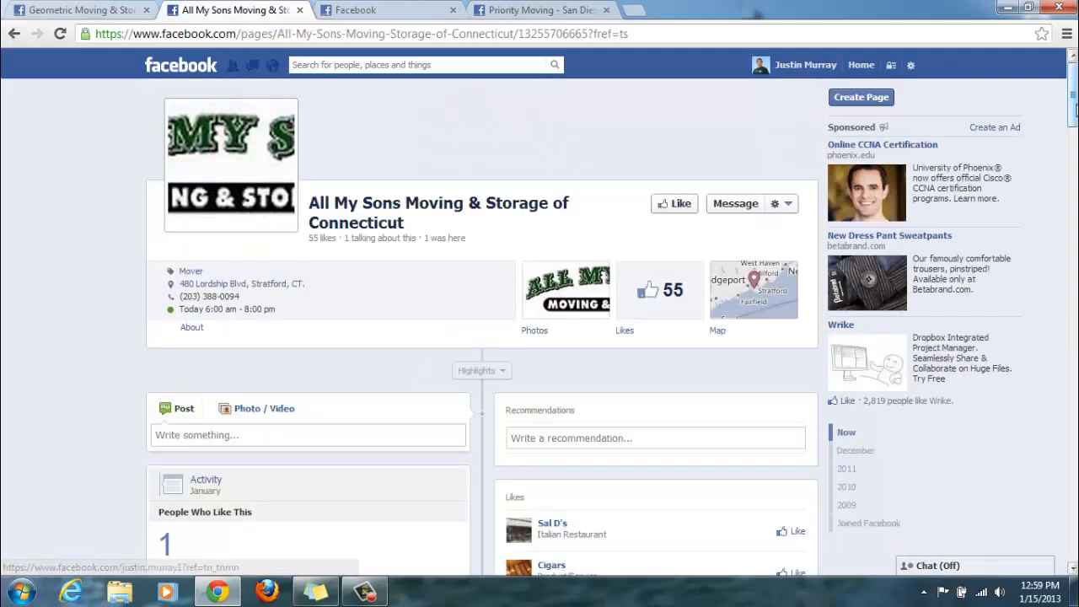
scroll(481, 329, "down", 5)
left_click_drag(1073, 139, 1073, 302)
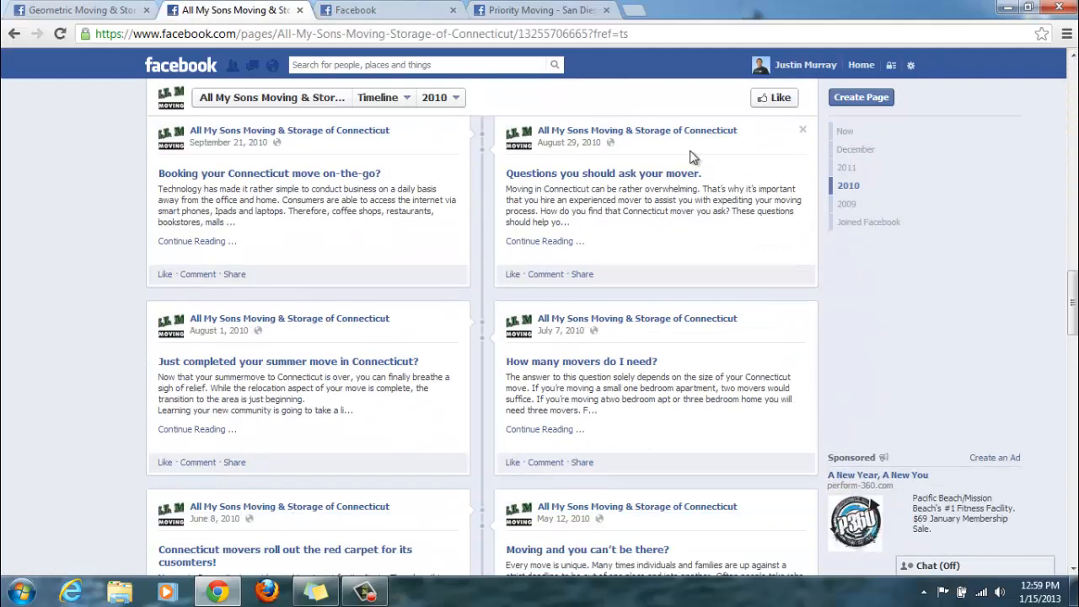
Step: Return to the Priority Moving page and examine its recommendations, recent posts by others and page header
left_click(544, 10)
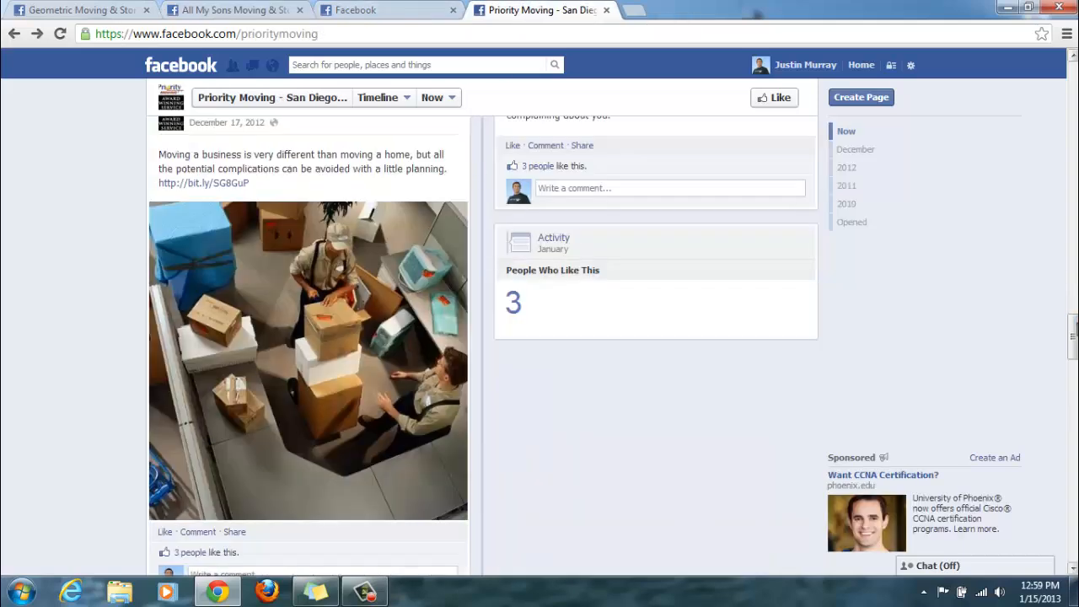
left_click_drag(1073, 333, 1075, 146)
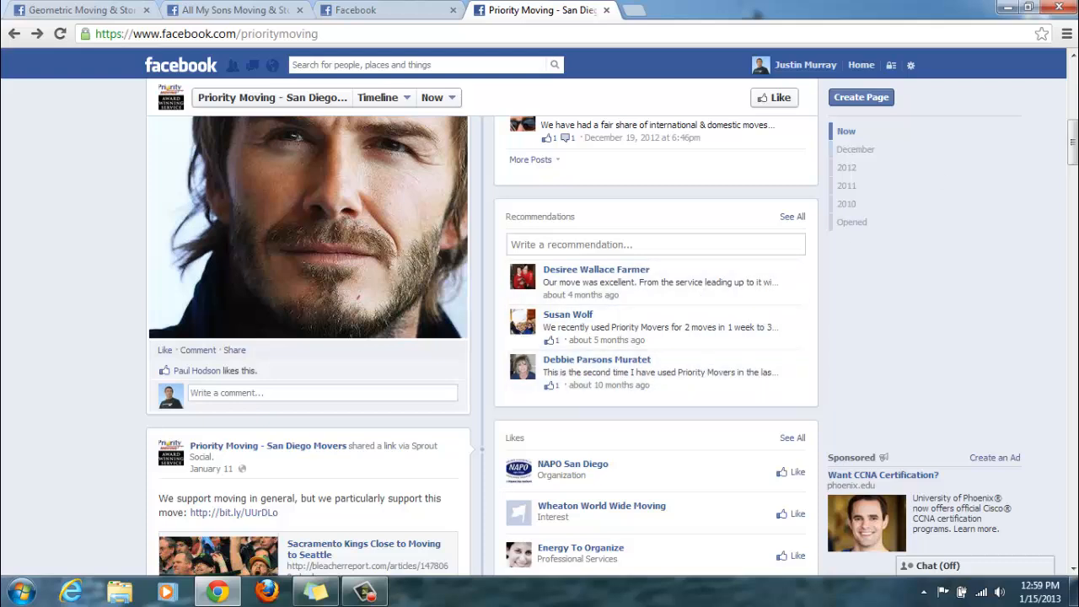
left_click_drag(1074, 156, 1074, 108)
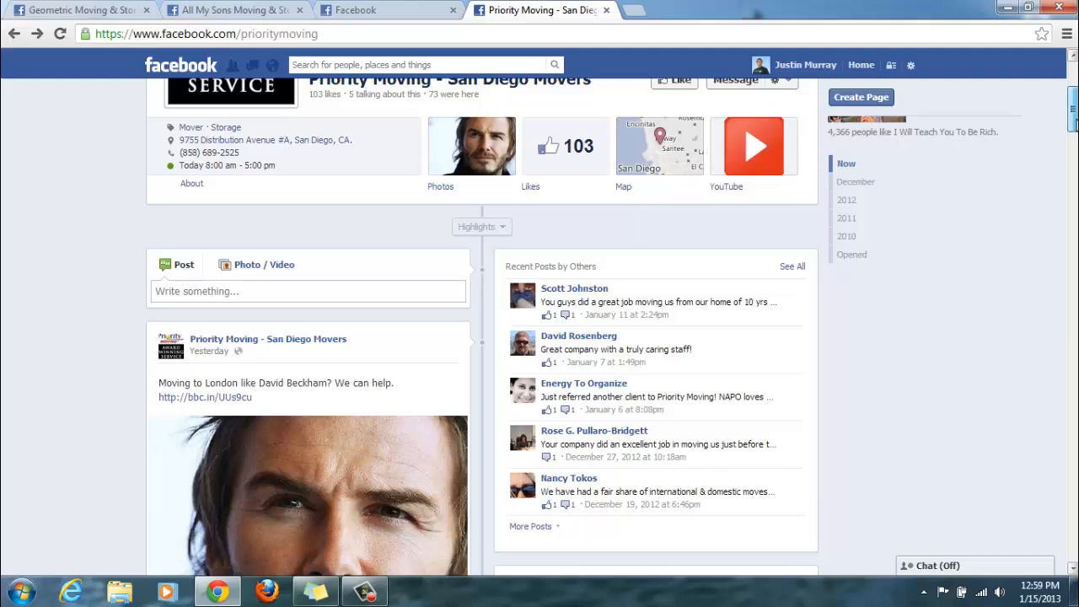
left_click_drag(1075, 124, 1075, 121)
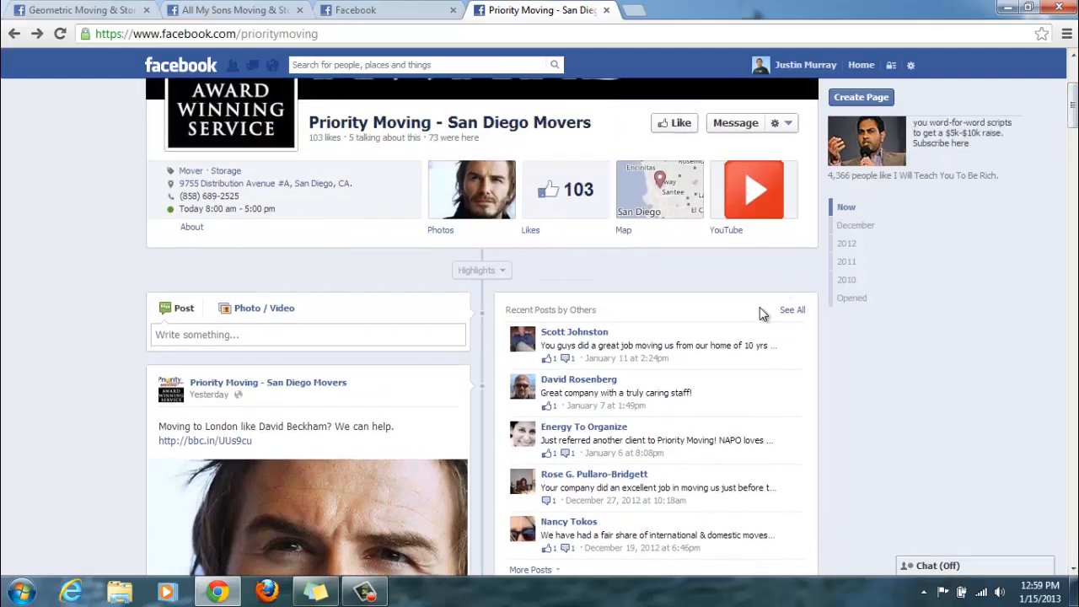
scroll(763, 314, "down", 3)
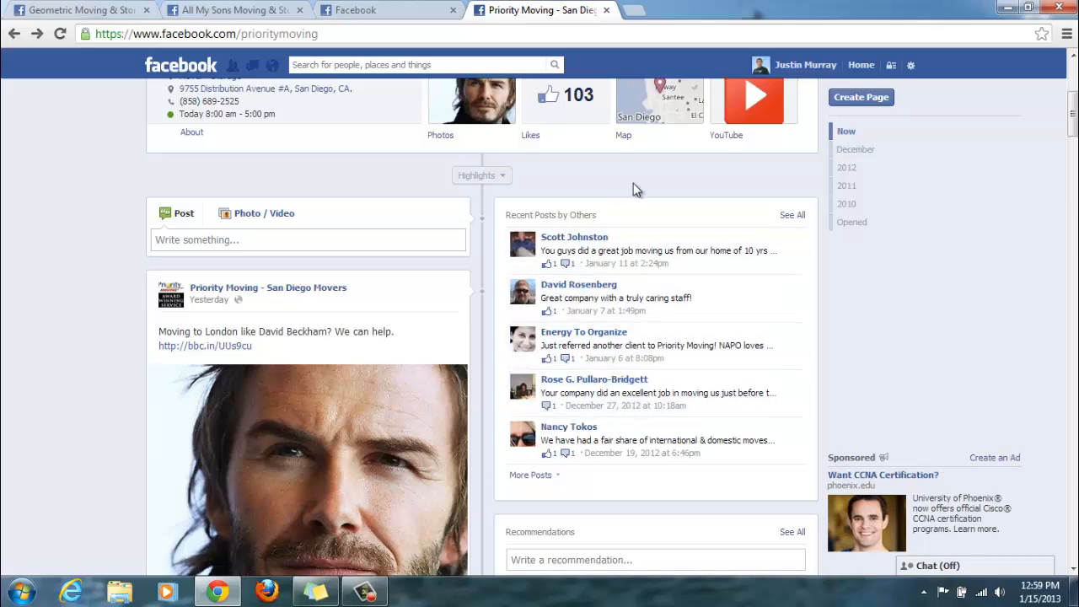
scroll(633, 183, "up", 4)
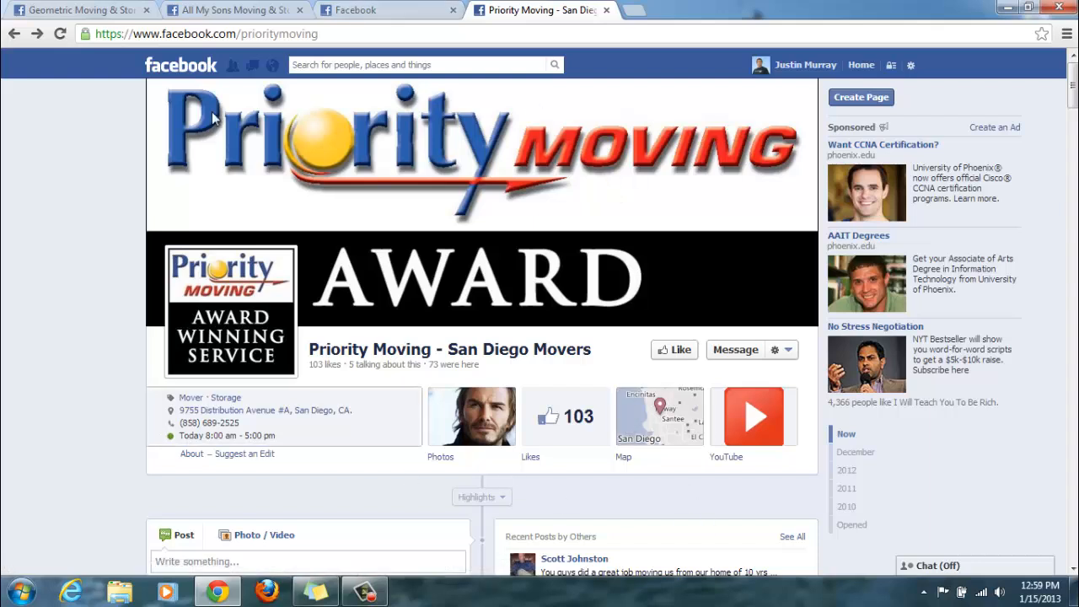
Step: Switch to the Geometric Moving & Storage page and review its admin overview, including the number of likes required for Insights
left_click(88, 9)
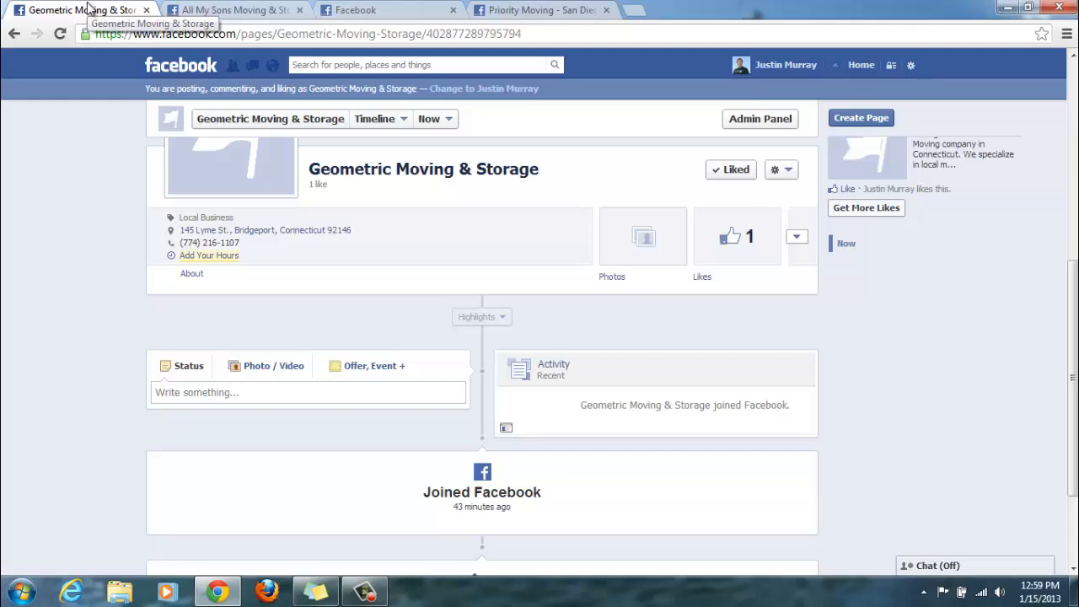
scroll(429, 279, "up", 3)
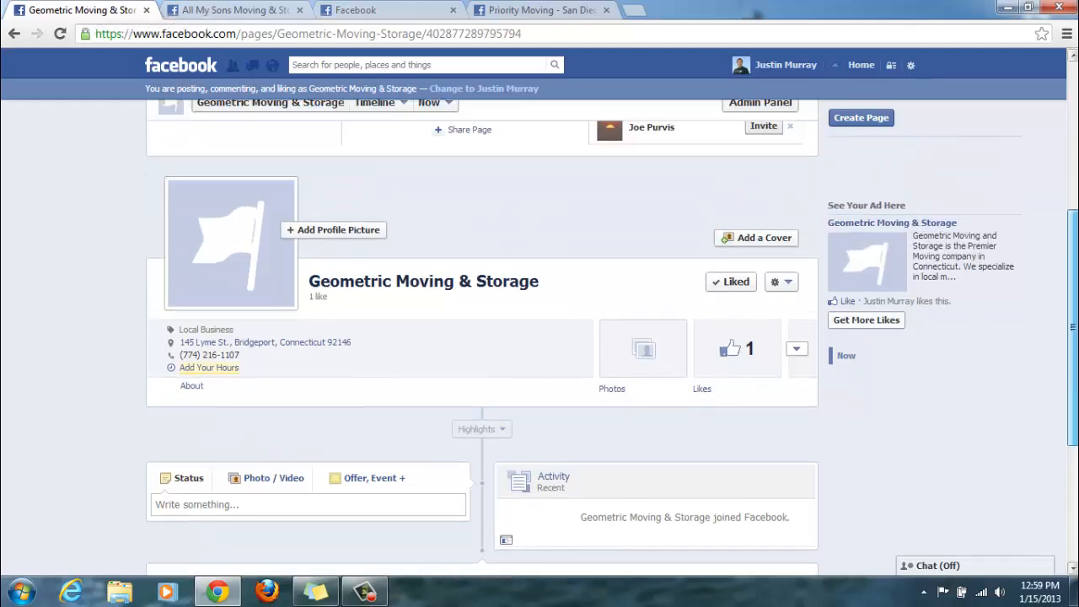
scroll(483, 337, "up", 8)
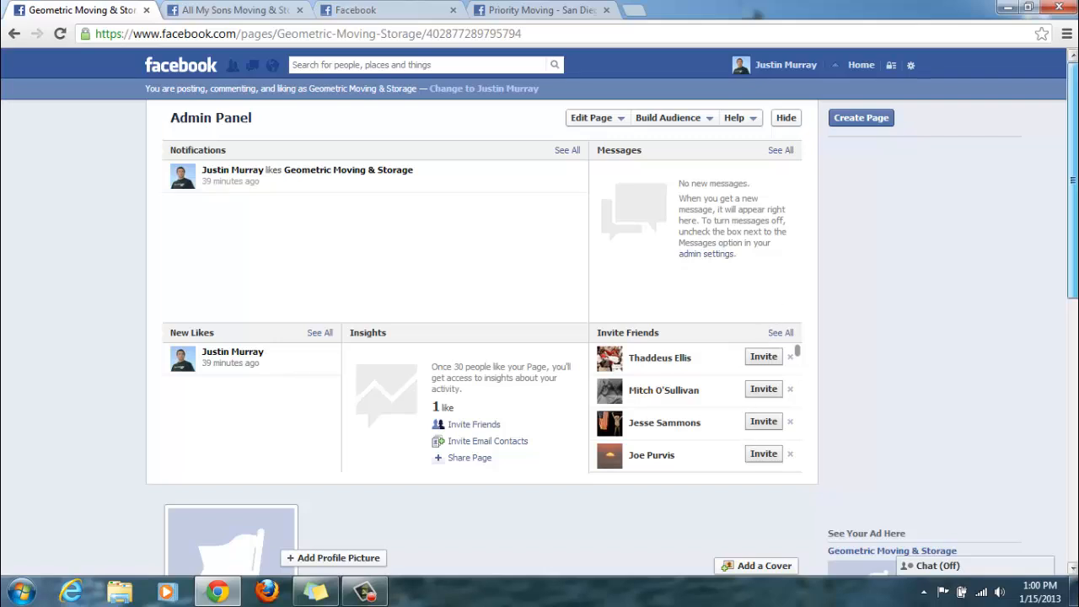
scroll(763, 230, "down", 3)
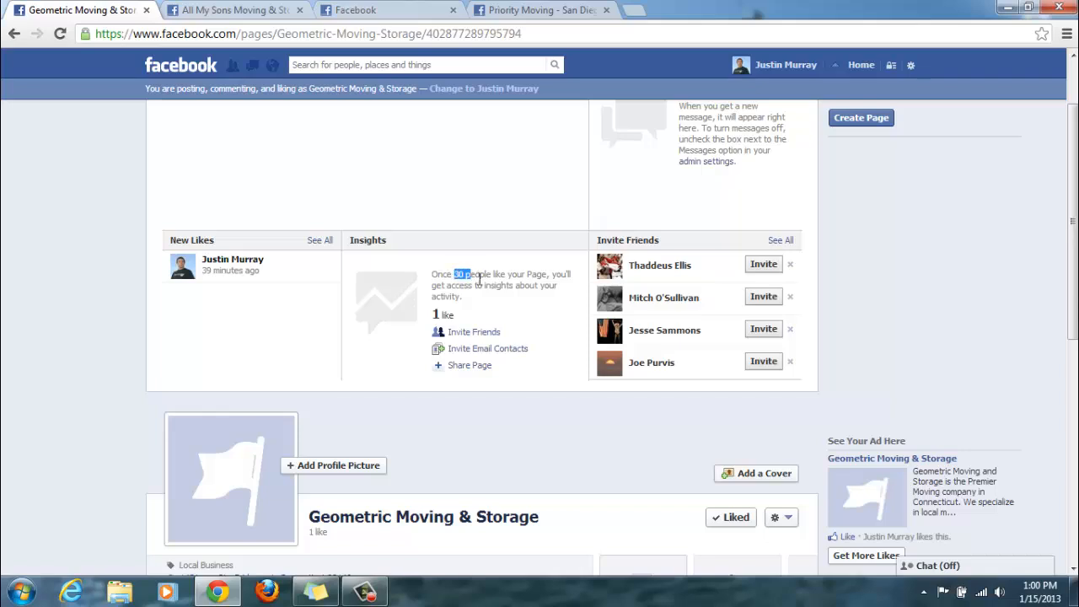
left_click(540, 277)
left_click_drag(1075, 206, 1078, 141)
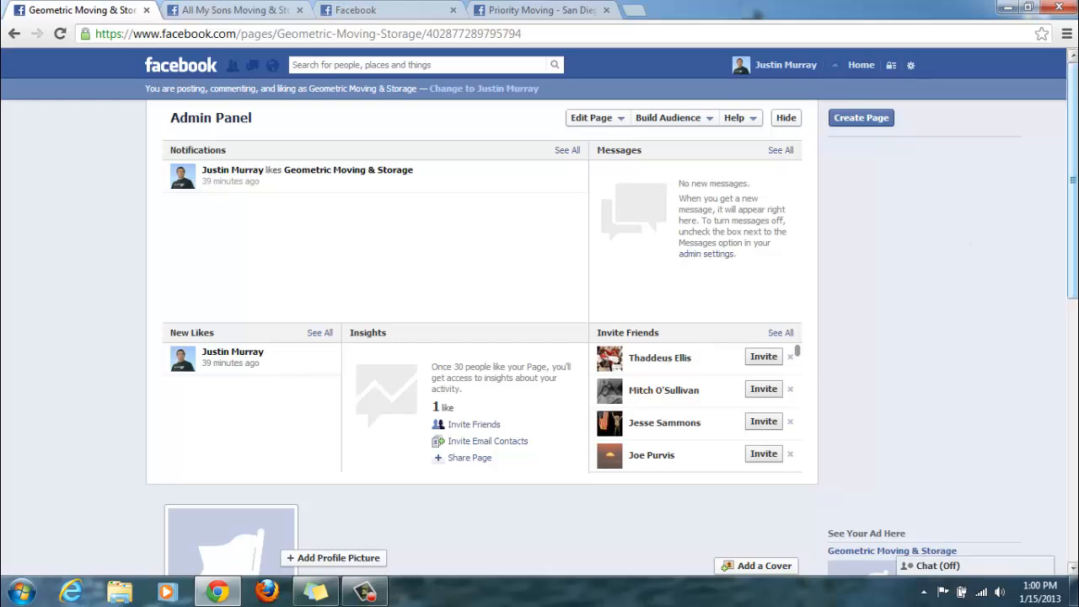
Step: Draft the status update "Welcome to our Facebook page - Please like and share us with your friends!" on the Geometric page
scroll(564, 417, "down", 6)
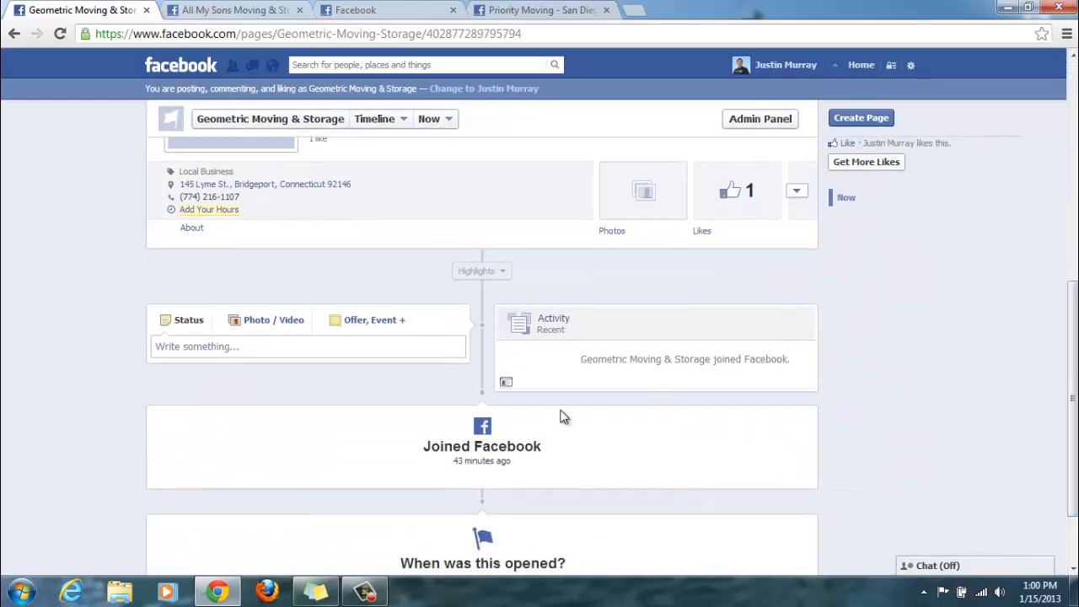
left_click(362, 348)
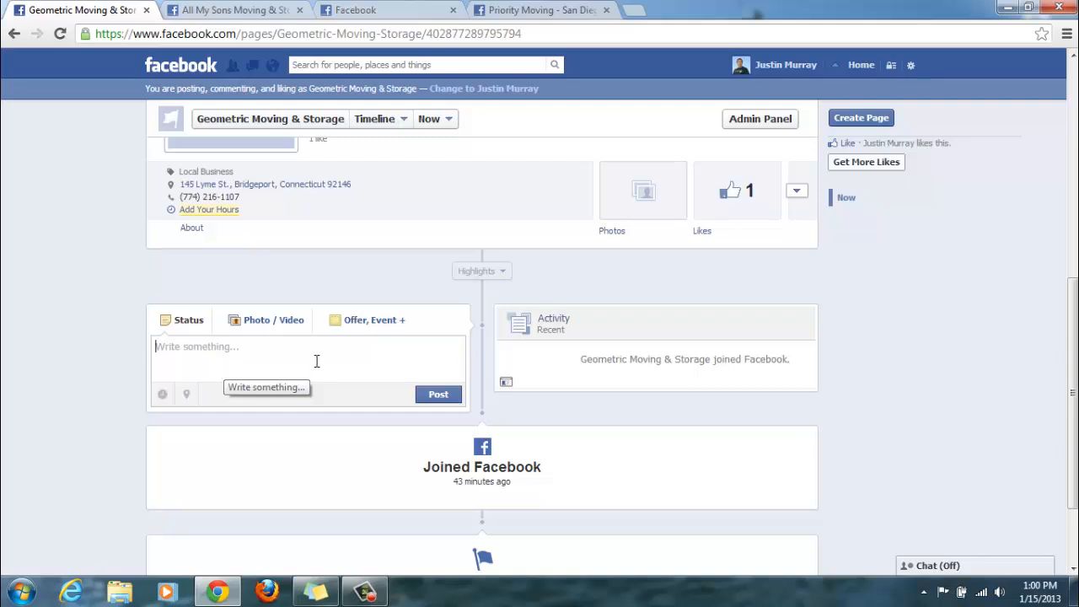
type("Welcome to our Facebook page - Please like and share us with")
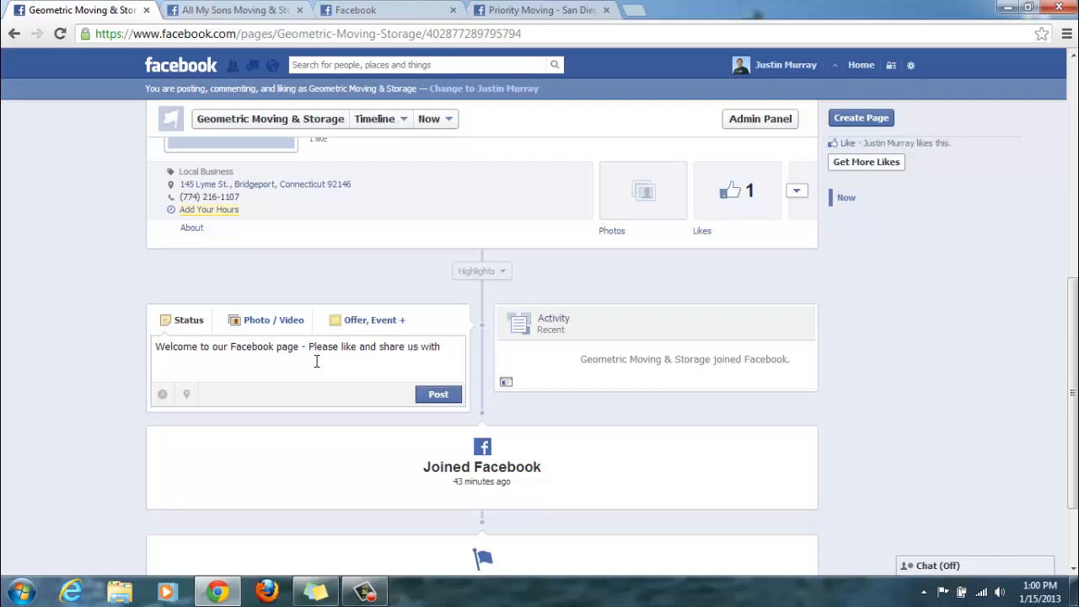
type("r friends!")
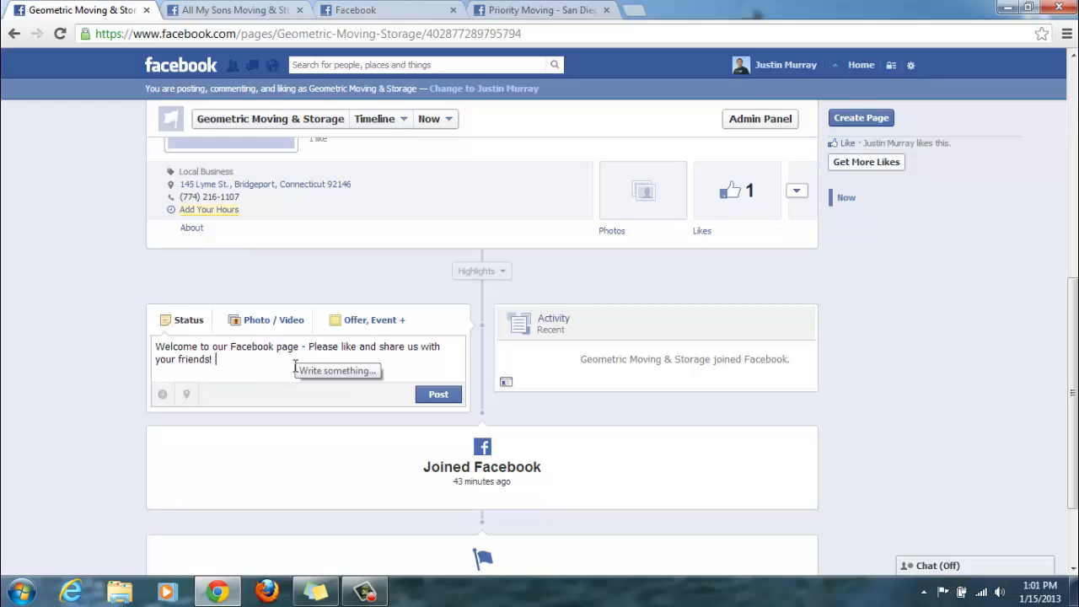
Step: Open the Geometric page's About section, discarding the unfinished post, and open its basic information for editing
left_click_drag(1073, 326, 1073, 172)
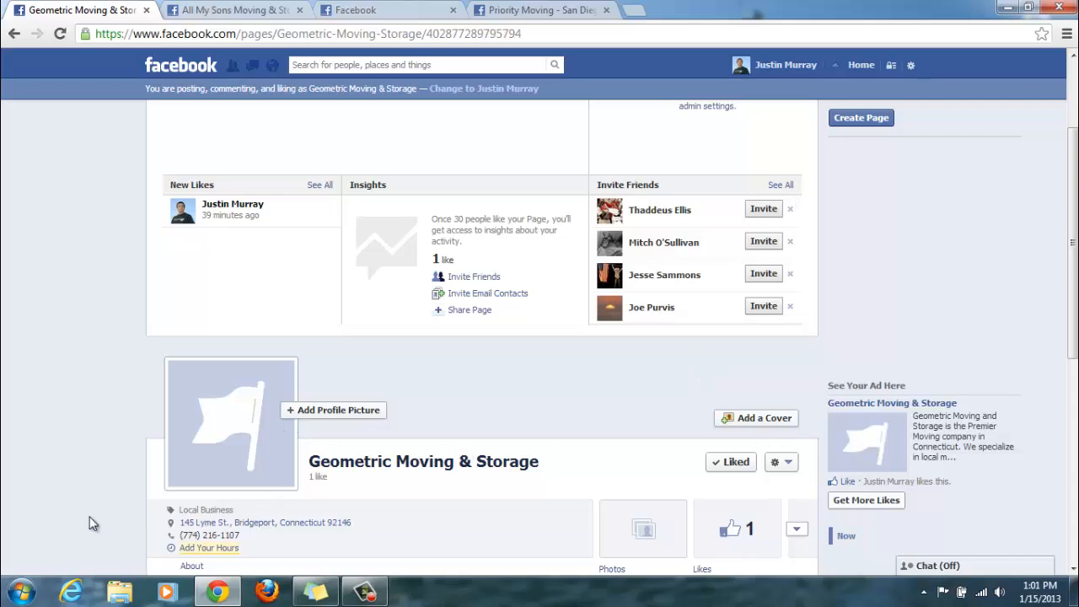
key("Down")
key("Down")
key("Down")
key("Down")
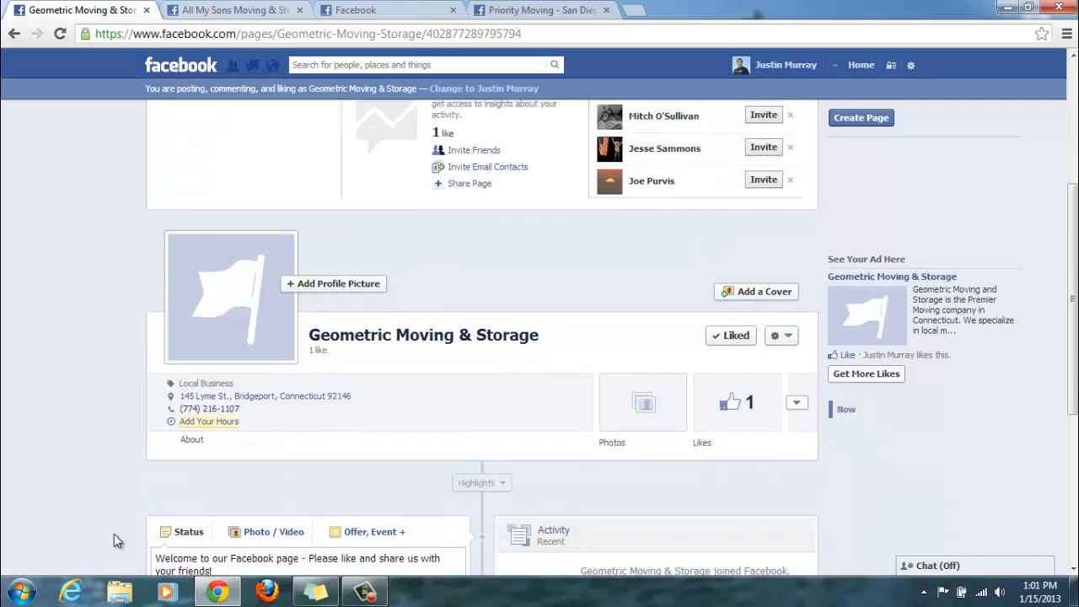
key("Up")
key("Up")
key("Up")
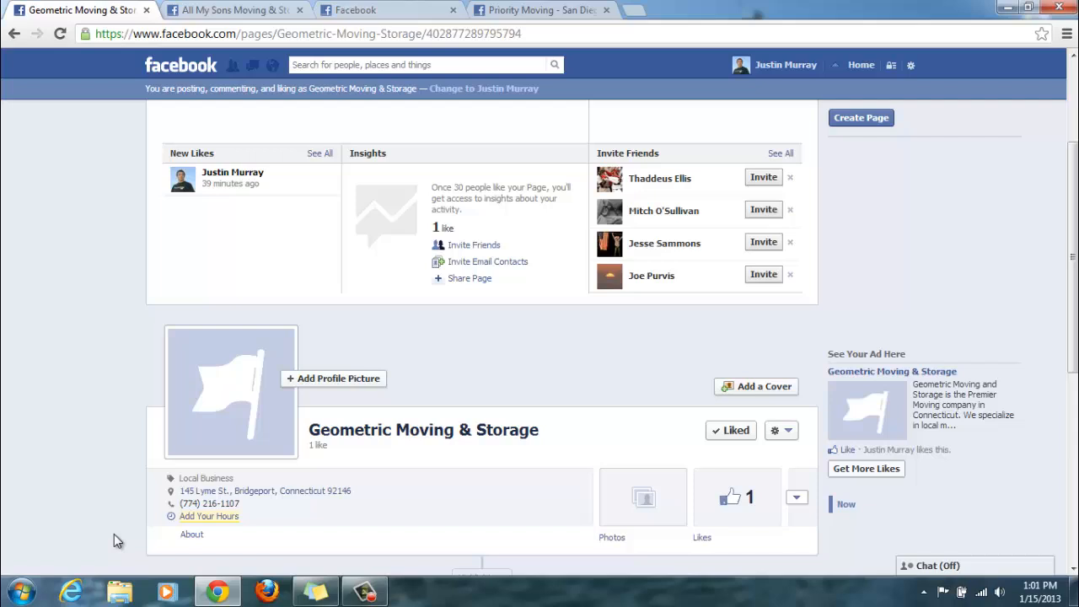
left_click(311, 539)
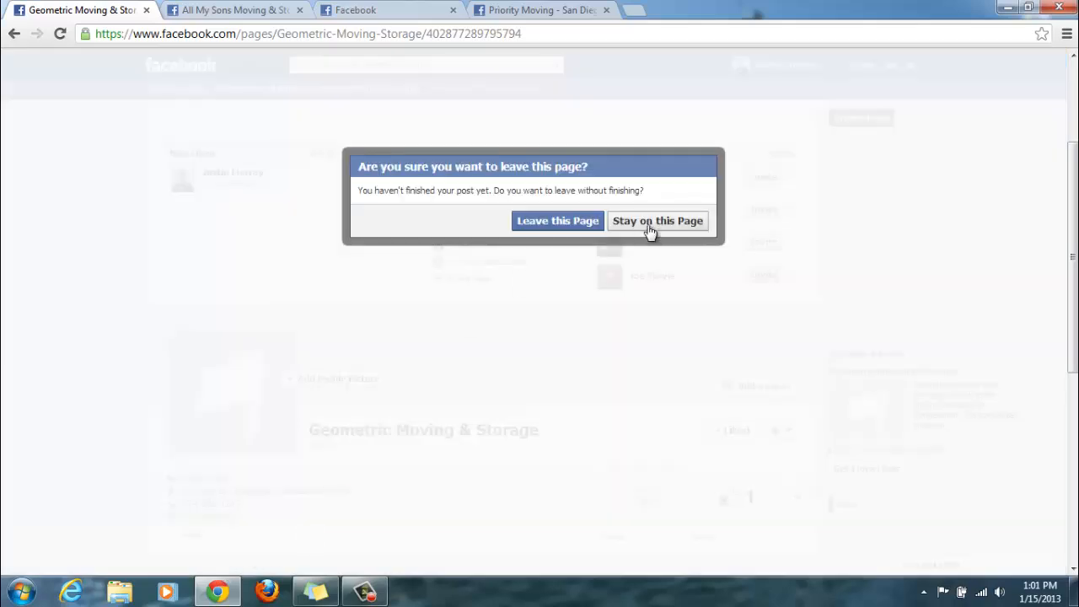
left_click(582, 221)
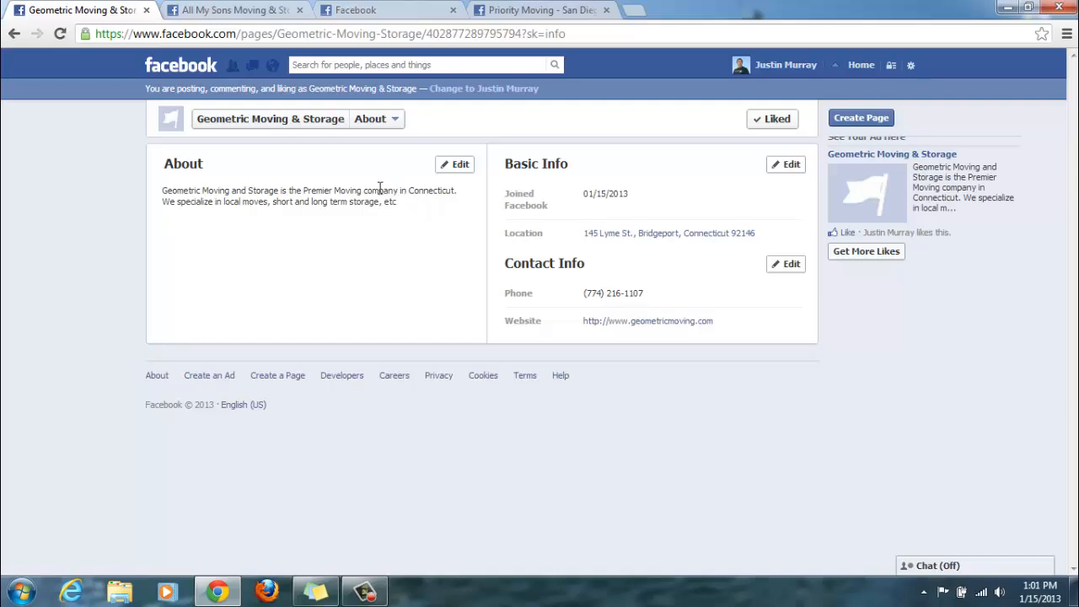
left_click(456, 167)
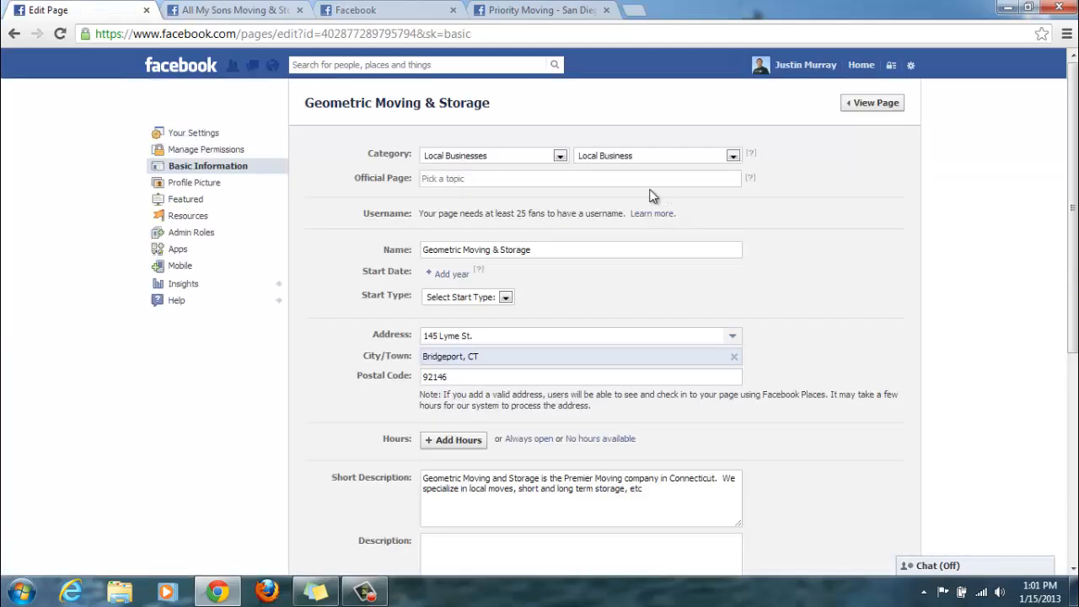
Step: Review the Geometric page's basic information fields and username requirement, comparing them with Priority Moving's custom page address
left_click_drag(1074, 202, 1074, 256)
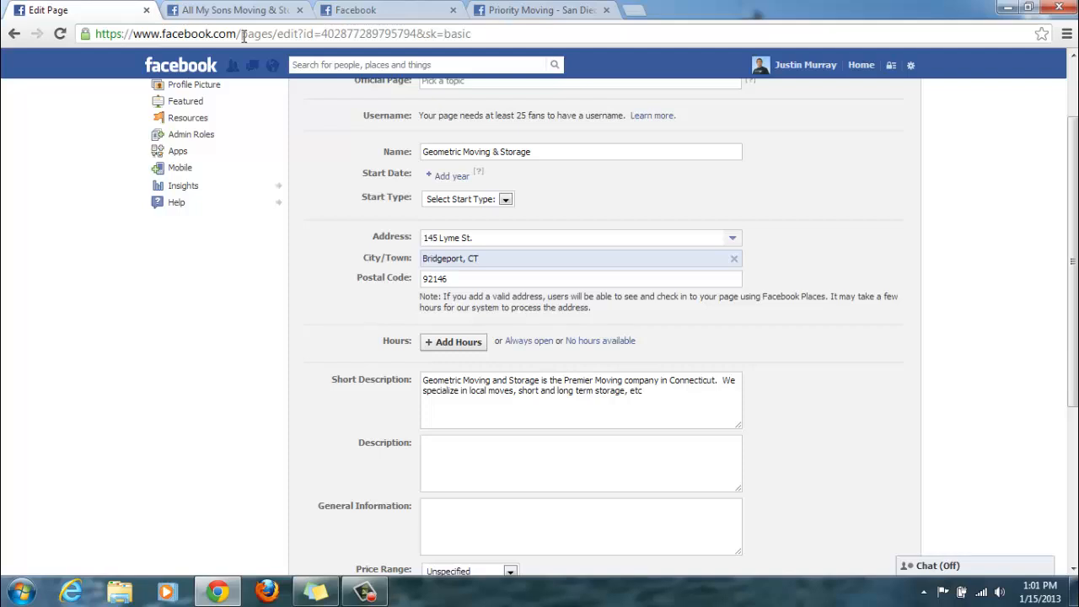
left_click(497, 10)
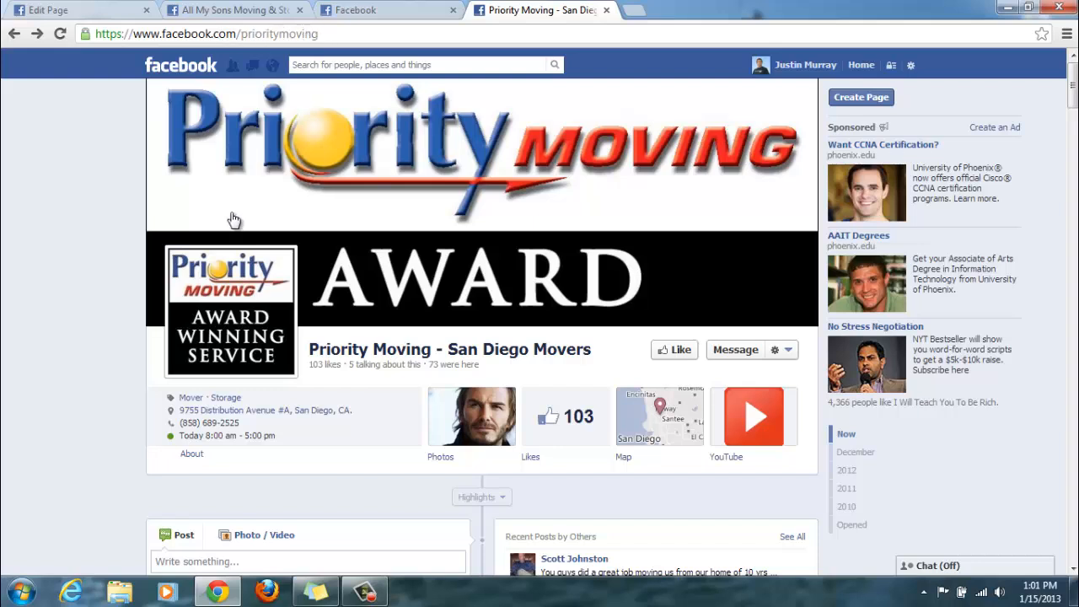
left_click(89, 8)
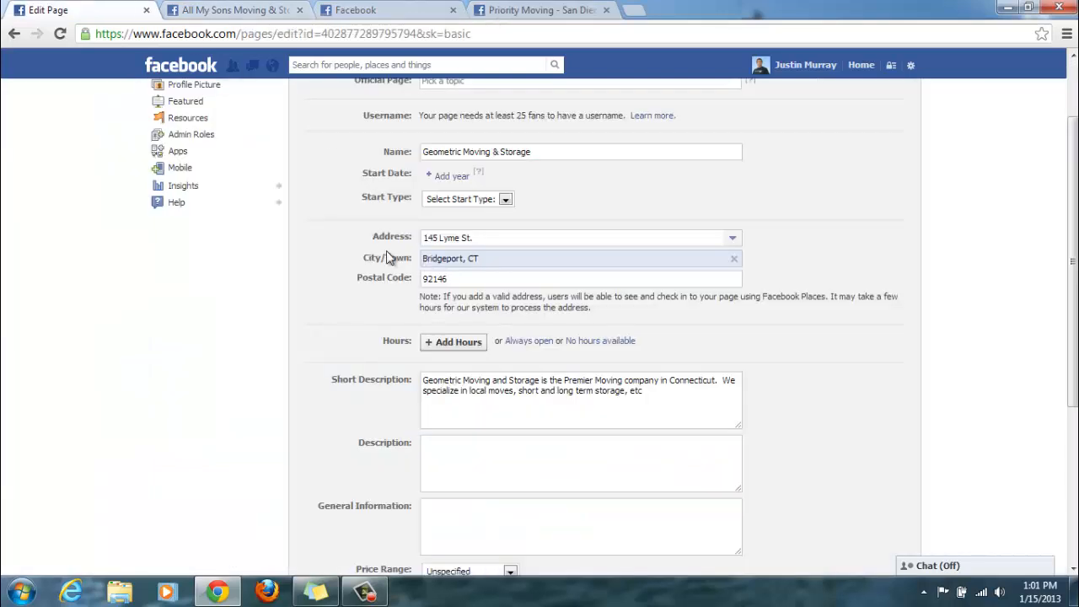
left_click_drag(517, 116, 561, 117)
left_click(563, 118)
scroll(1000, 239, "down", 1)
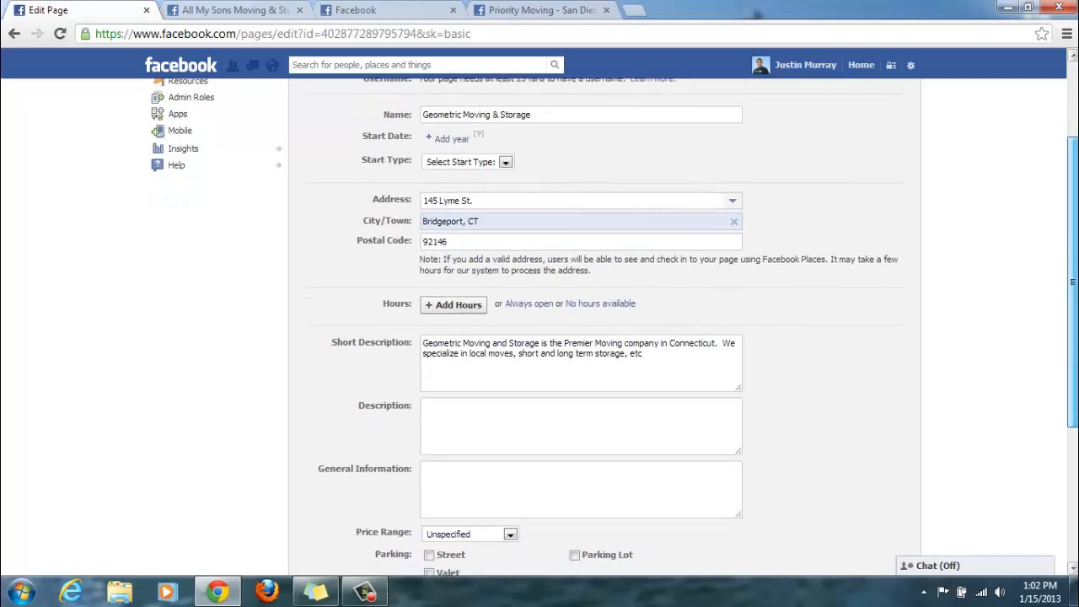
Step: Compare the page addresses of Priority Moving and All My Sons Moving & Storage with Geometric's username requirement
scroll(918, 159, "up", 2)
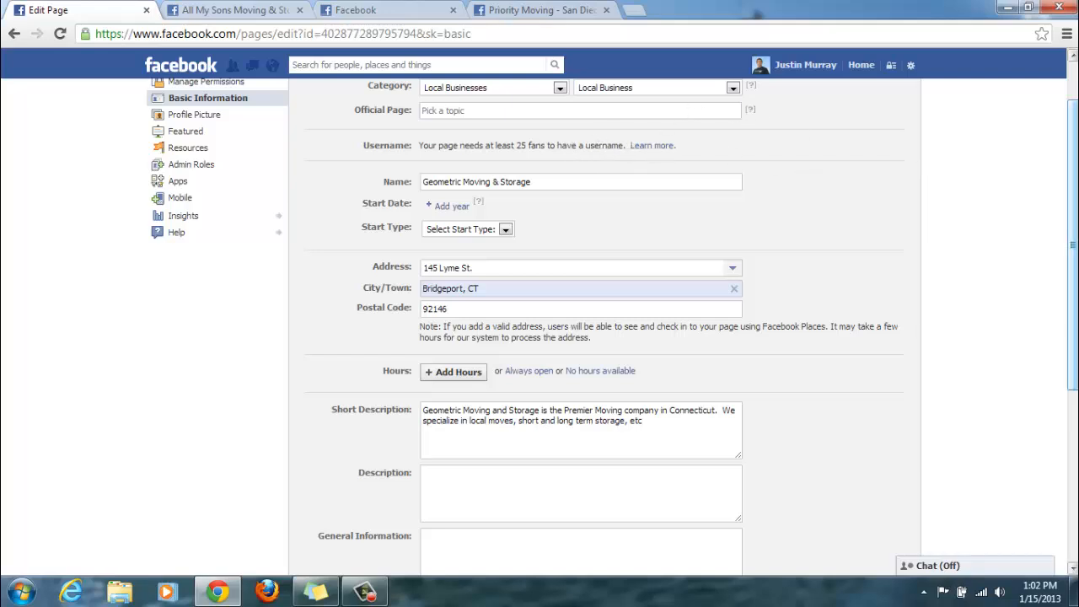
scroll(909, 154, "down", 1)
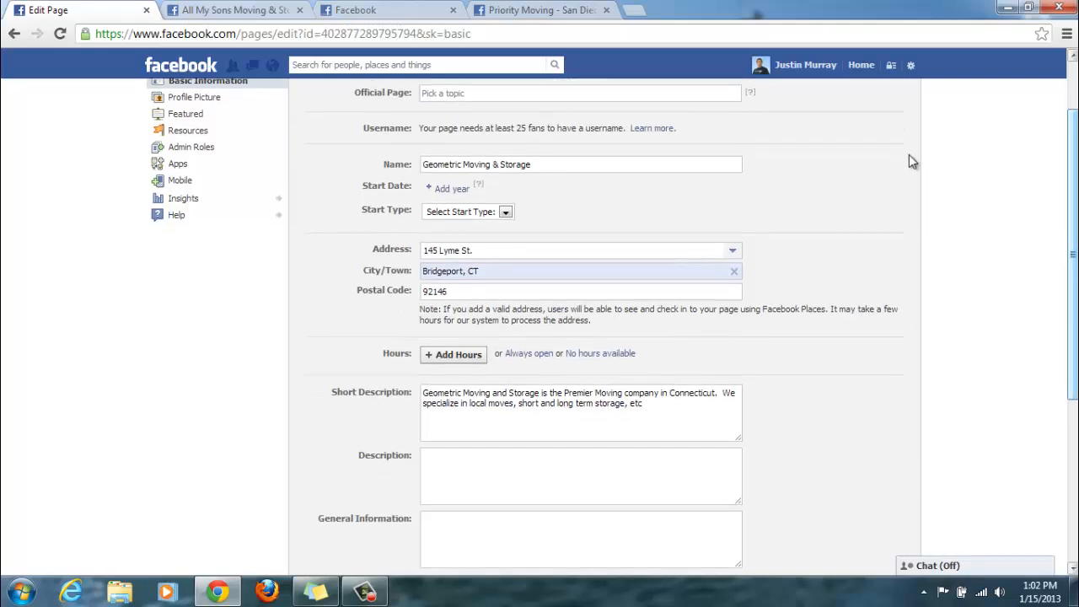
left_click(549, 8)
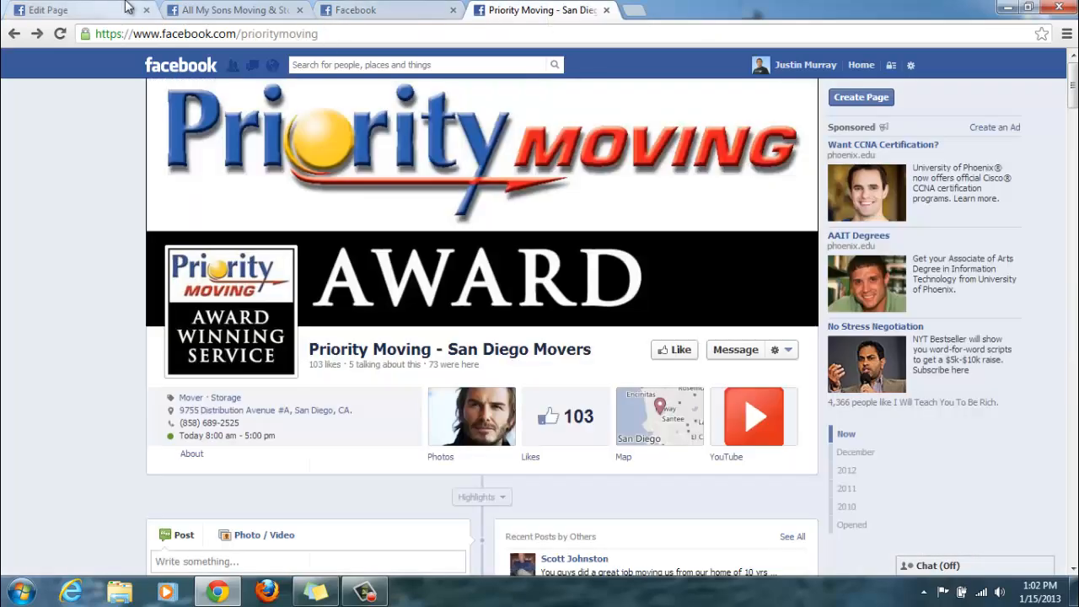
left_click(257, 10)
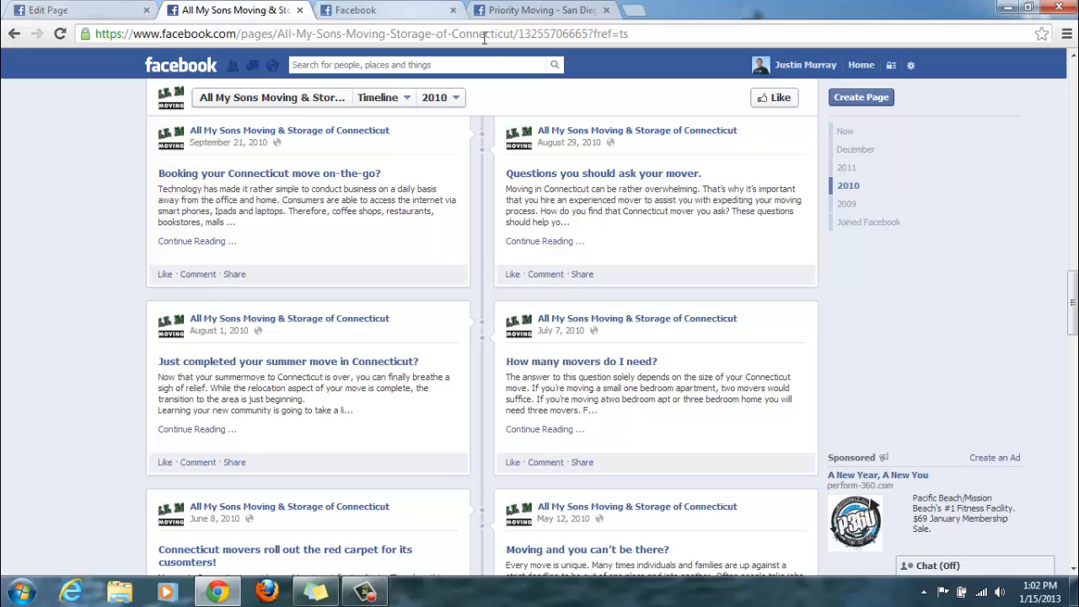
left_click(42, 11)
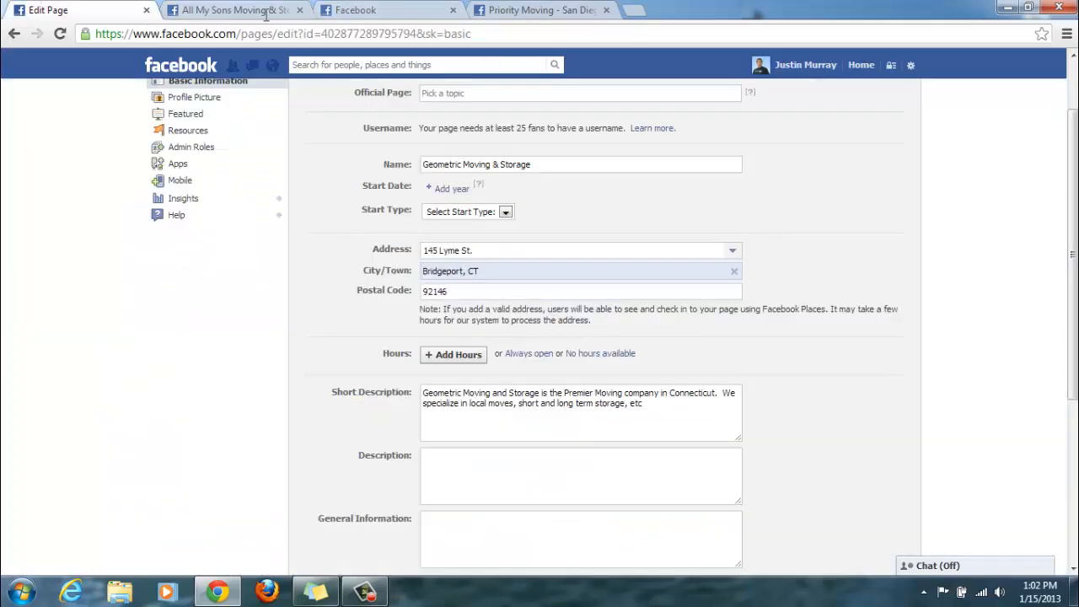
Step: Draft a page Description beginning "Storage - We offer these sizes for", with a second line about local moving
scroll(683, 307, "down", 2)
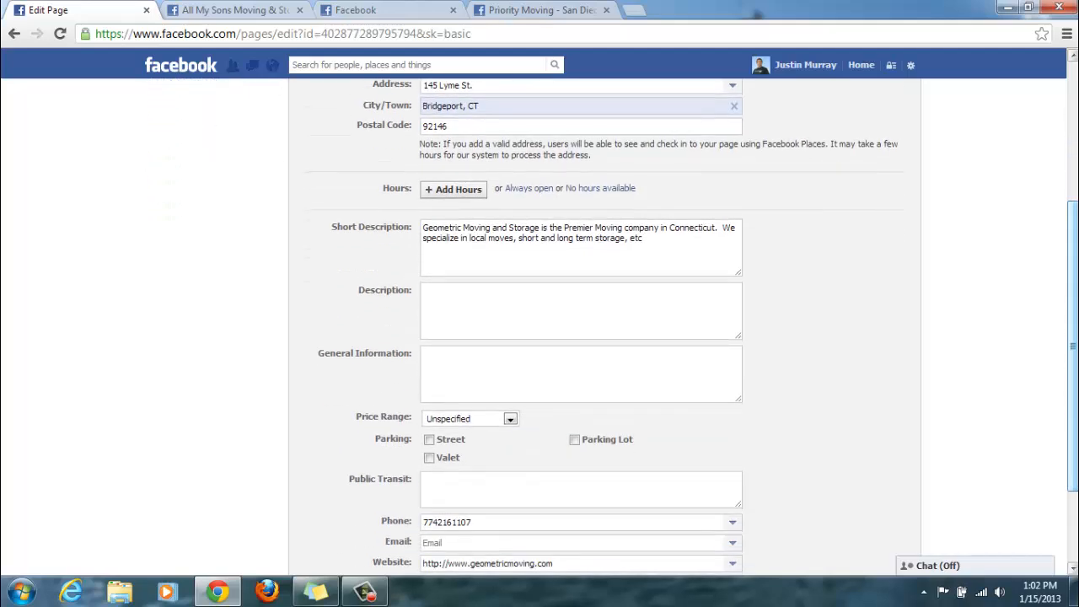
left_click(674, 249)
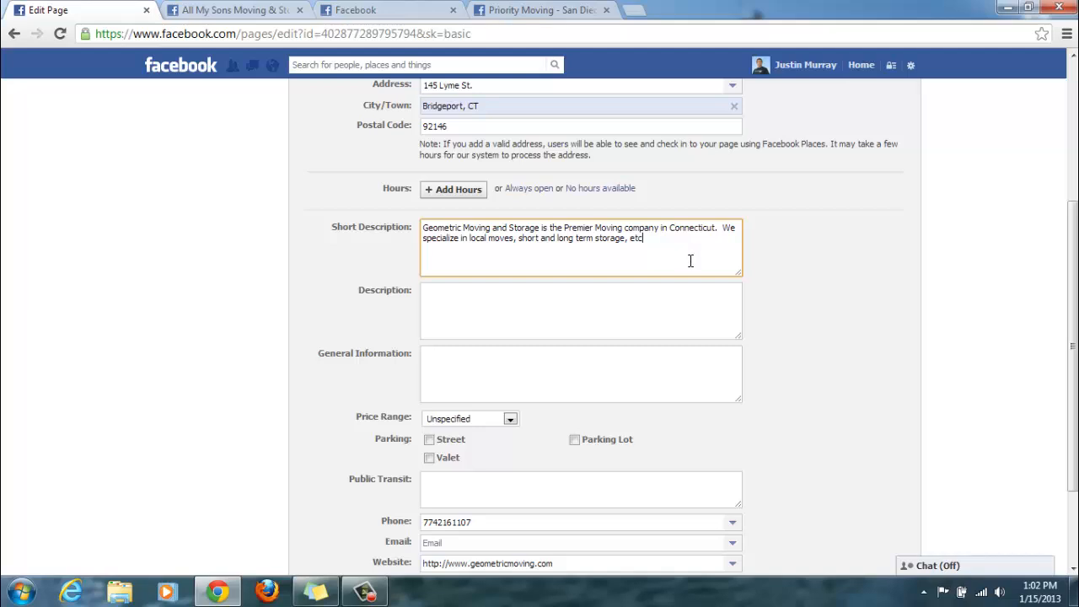
left_click(578, 303)
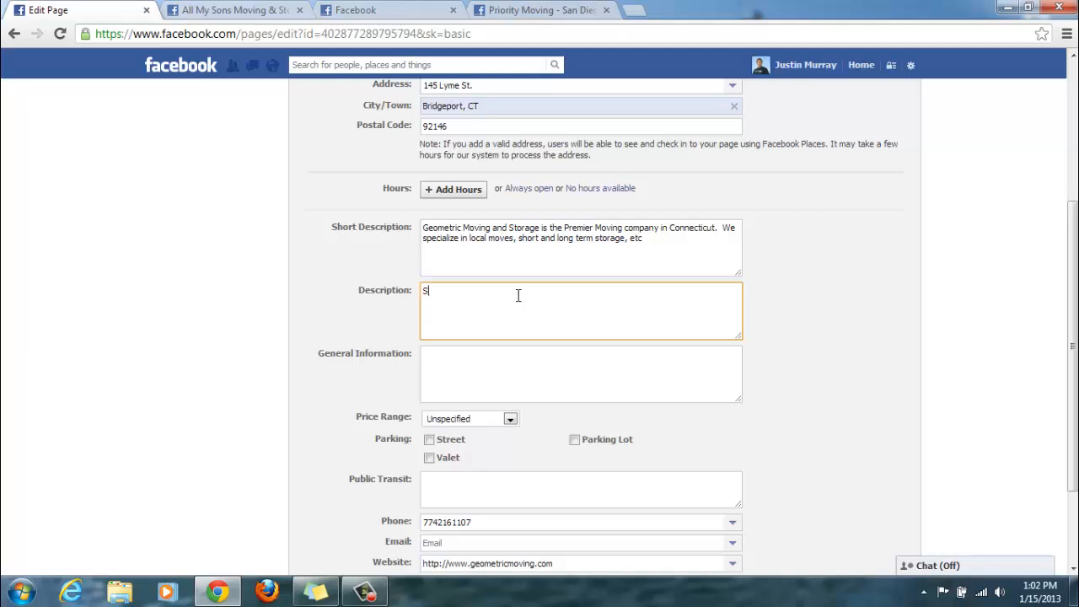
type("torage - We offer thesesizes for compet")
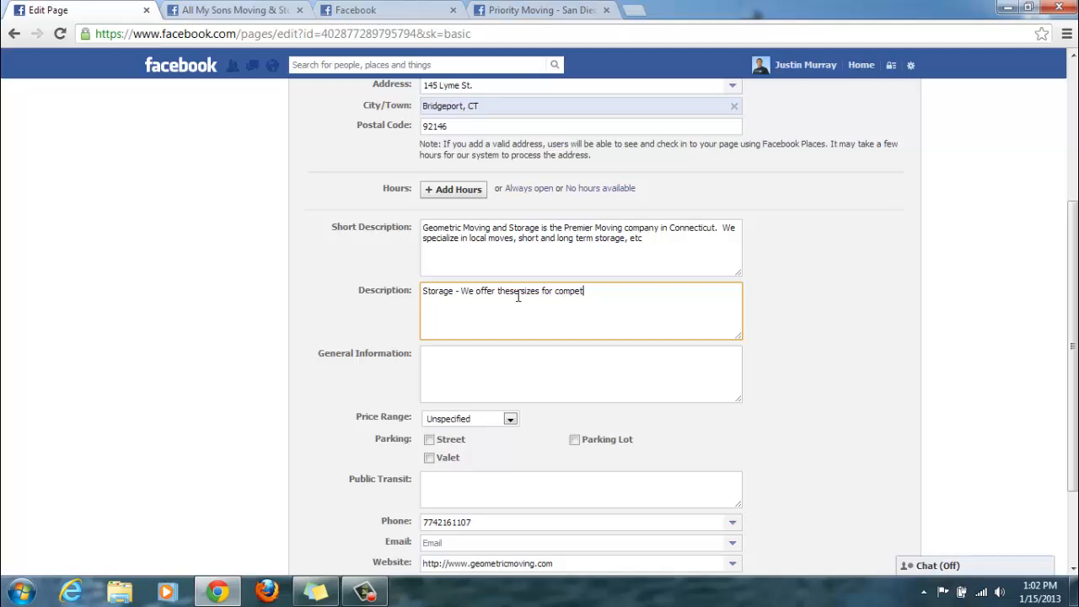
key("Return")
type("Local Mv")
key("BackSpace")
type("vingDis")
Step: Clear all drafted text from the page's Description
key("BackSpace")
key("BackSpace")
key("BackSpace")
key("BackSpace")
key("BackSpace")
key("BackSpace")
key("BackSpace")
key("BackSpace")
key("BackSpace")
key("BackSpace")
key("BackSpace")
key("BackSpace")
key("BackSpace")
key("BackSpace")
key("BackSpace")
key("BackSpace")
key("BackSpace")
key("BackSpace")
key("BackSpace")
key("BackSpace")
key("BackSpace")
key("BackSpace")
key("BackSpace")
left_click(297, 394)
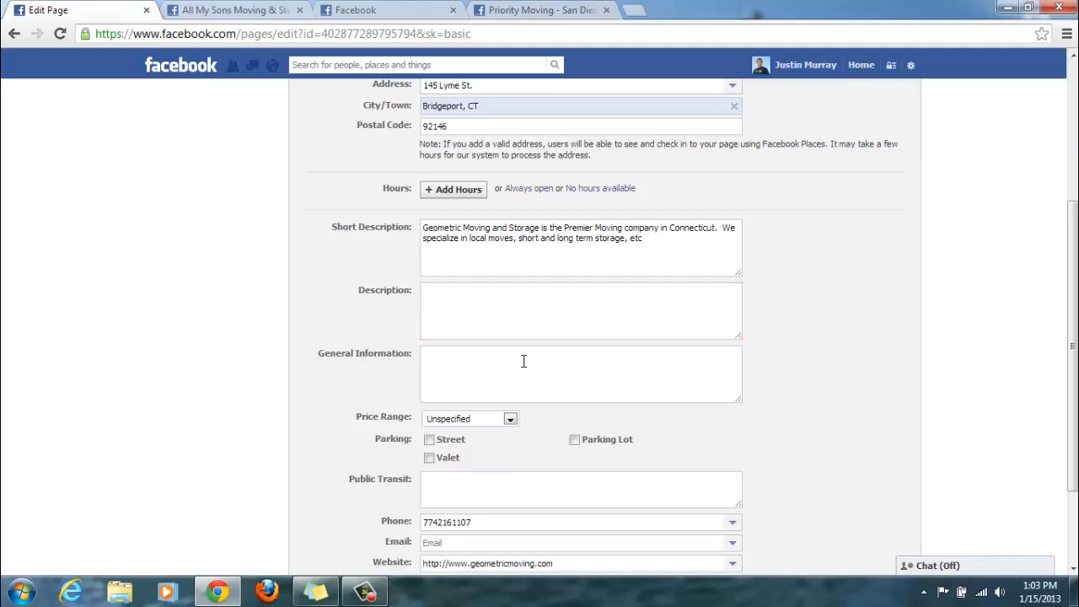
Step: Review the General Information field and the available Price Range options, keeping the price range Unspecified
left_click_drag(1072, 292, 1073, 368)
left_click(533, 256)
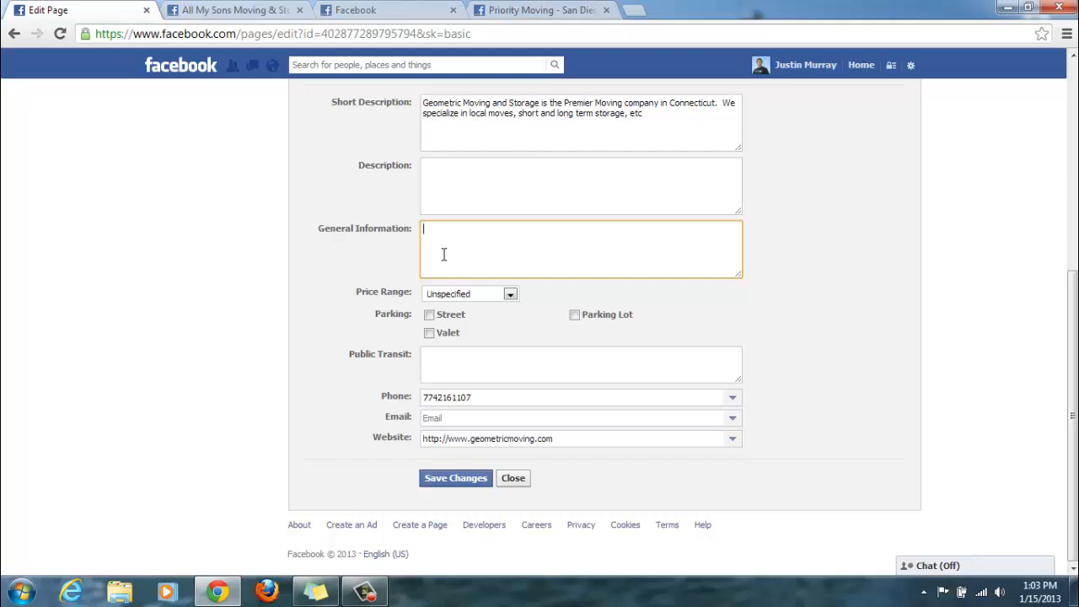
left_click(472, 297)
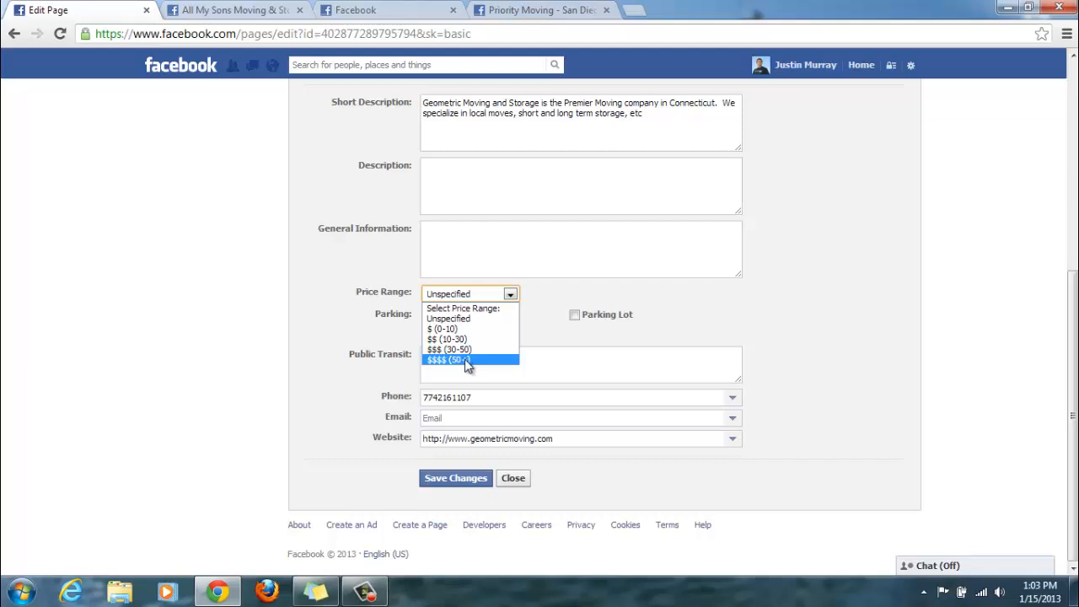
left_click(284, 349)
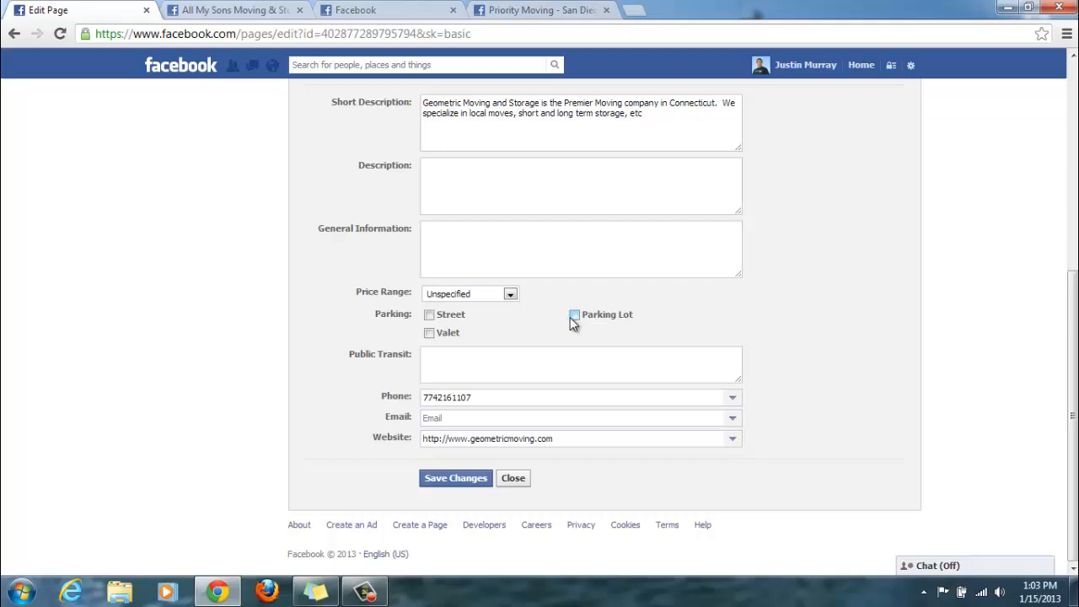
left_click(476, 358)
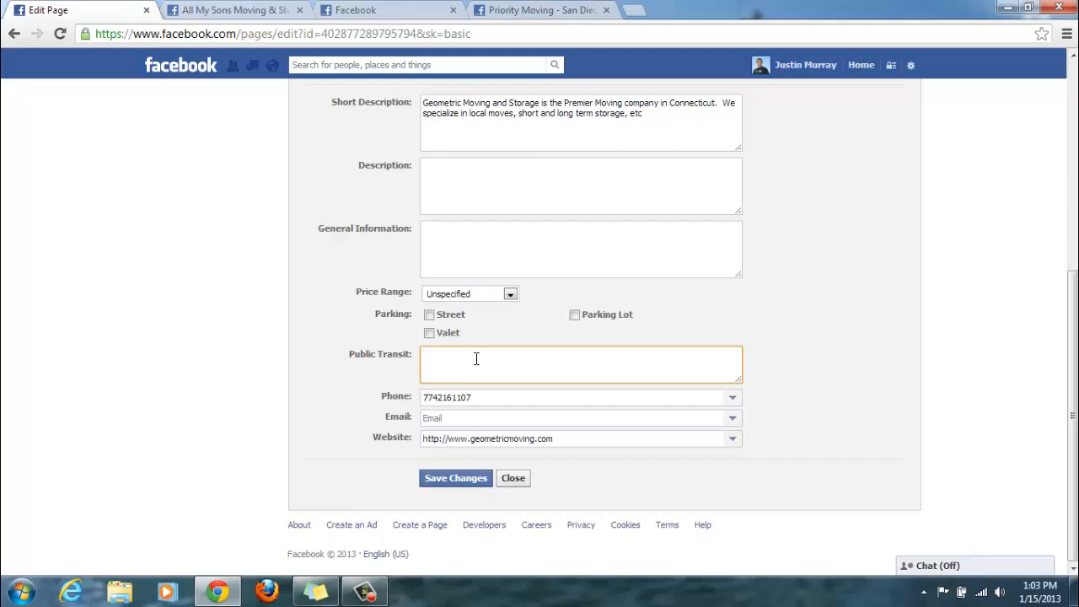
type("Feel free to ")
type("tas")
type("e a ")
type("MTS ")
type("San")
type(" De")
key("BackSpace")
type("iego Bu")
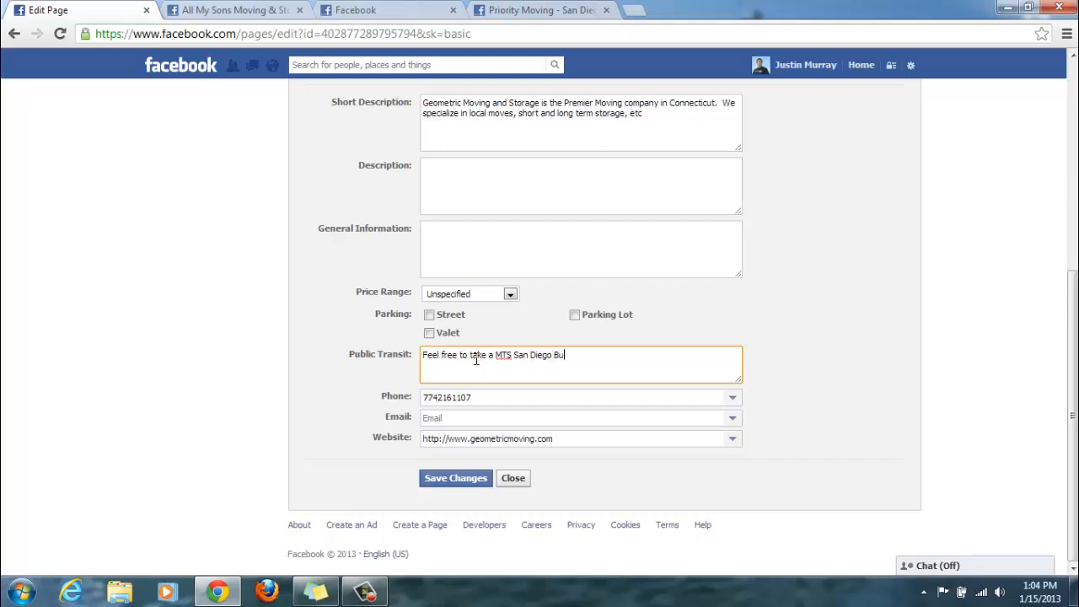
type("s to Our location - LEat")
key("BackSpace")
key("BackSpace")
key("BackSpace")
type("arn")
key("BackSpace")
type("earn Morea t w")
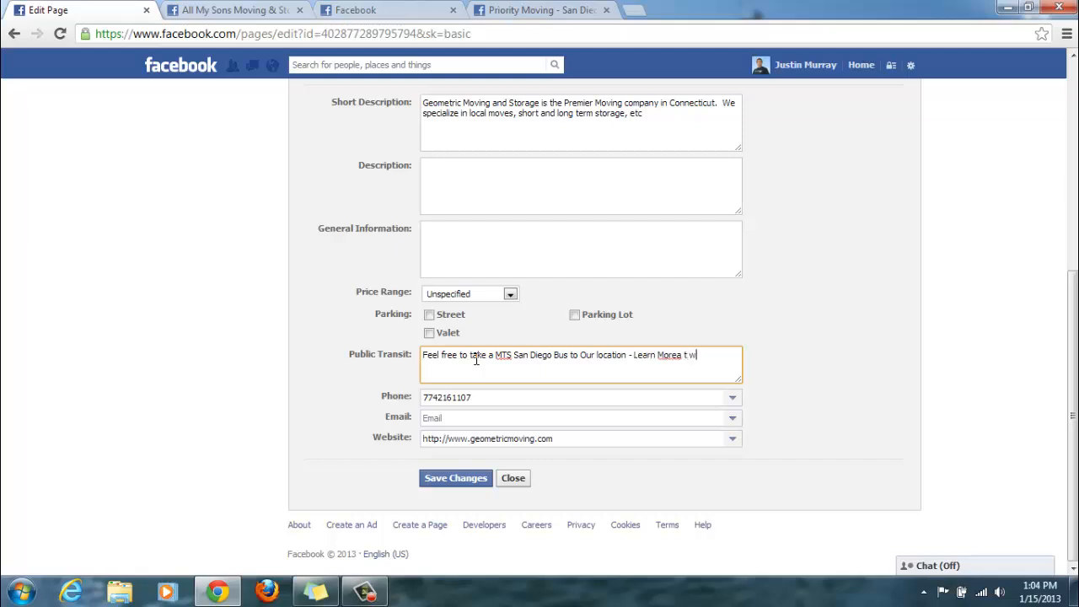
type("ww.mtssandiego.com")
Step: Highlight the website address in the Public Transit note, and delete the whole note
key("shift+Left")
key("shift+Left")
key("shift+Left")
key("shift+Left")
key("shift+Left")
key("shift+Left")
key("shift+Left")
key("shift+Left")
key("shift+Left")
key("shift+Left")
key("shift+Left")
key("shift+Left")
key("shift+Left")
key("shift+Left")
key("shift+Left")
key("shift+Left")
key("shift+Left")
key("shift+Left")
key("shift+Left")
key("ctrl+a")
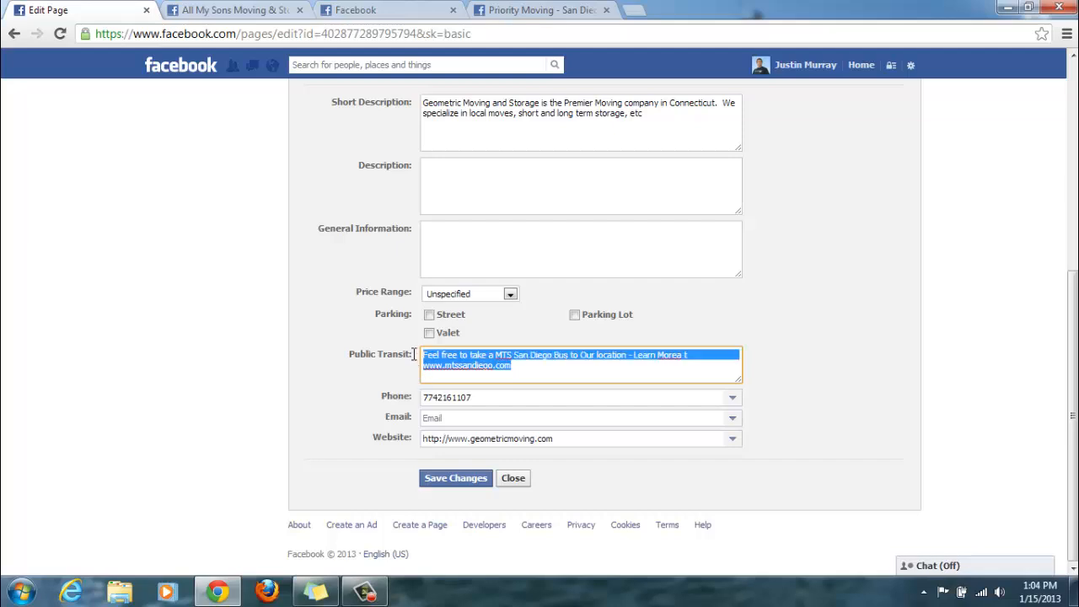
double_click(448, 376)
left_click(517, 363)
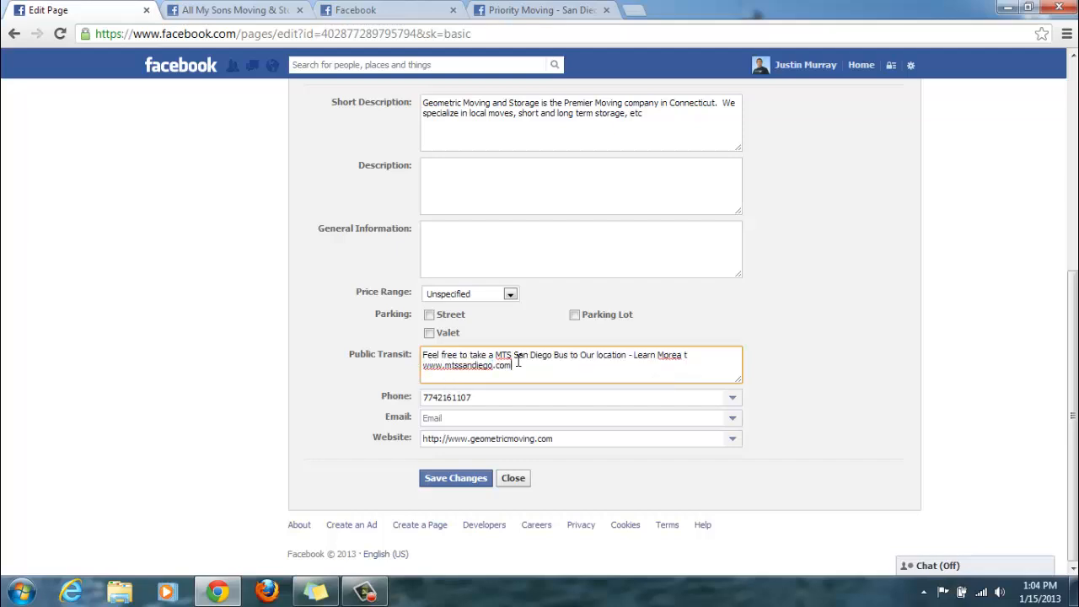
left_click_drag(519, 362, 378, 368)
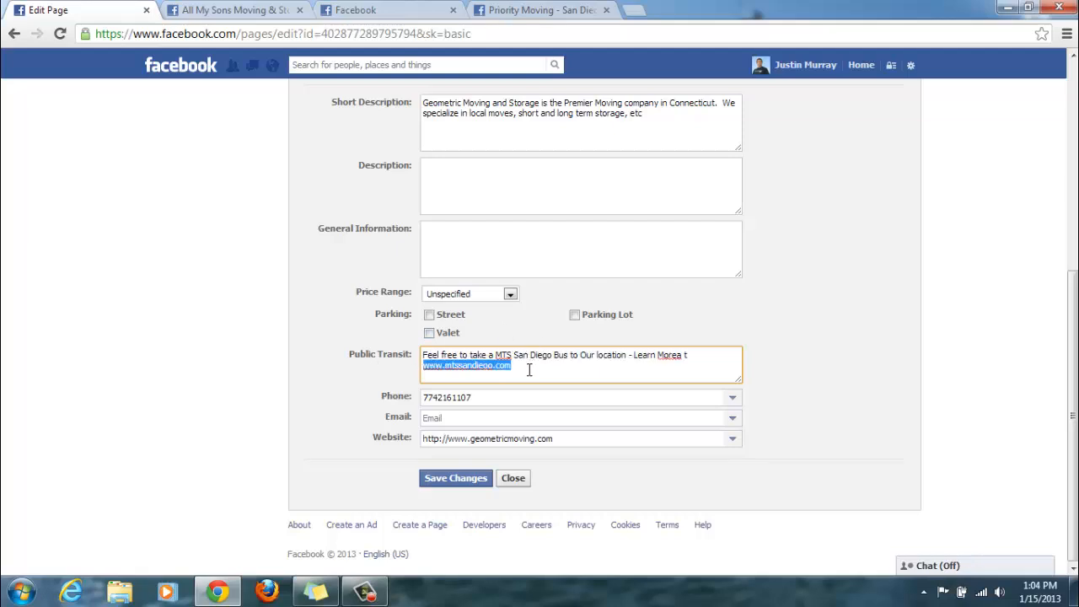
left_click_drag(530, 368, 416, 360)
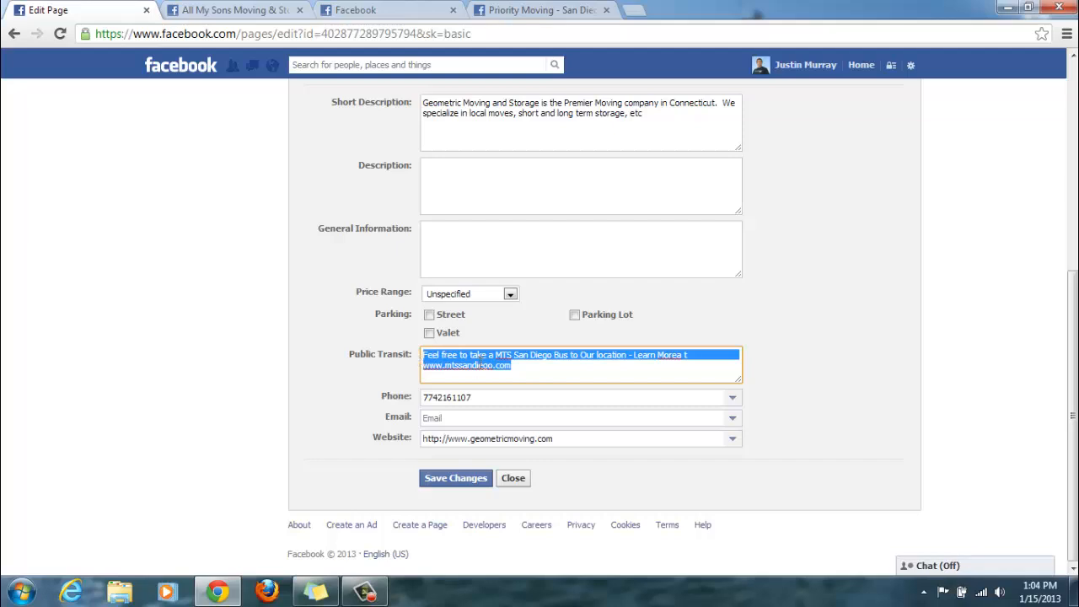
key("BackSpace")
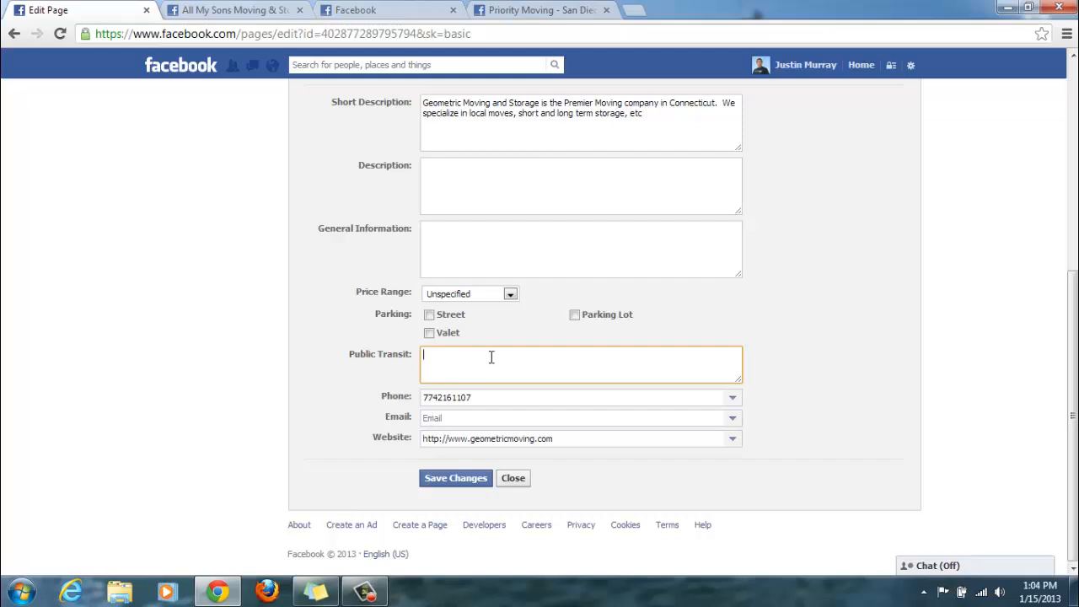
Step: Check the empty Email field and save the Geometric page's basic information
left_click(440, 419)
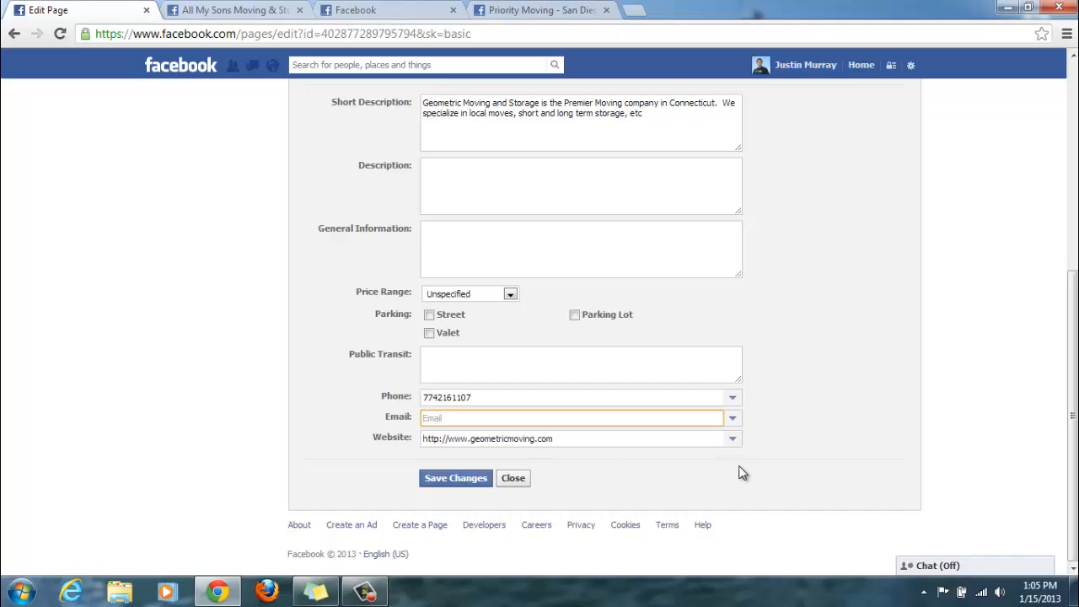
mouse_move(1075, 398)
left_mouse_down()
mouse_move(1076, 151)
mouse_move(1073, 413)
left_mouse_up()
left_click(458, 478)
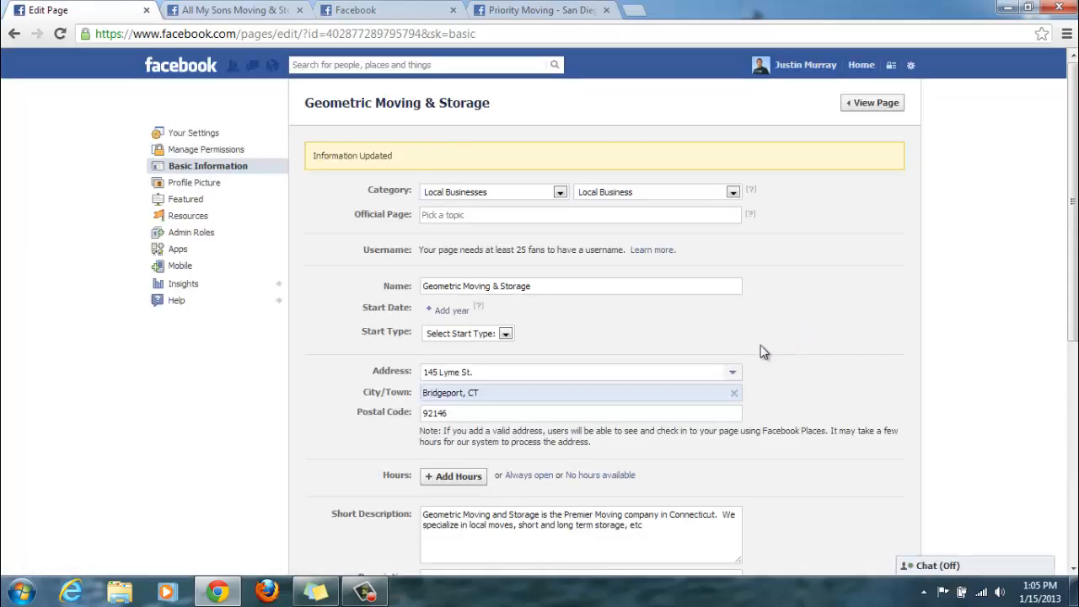
left_click_drag(1074, 317, 1075, 178)
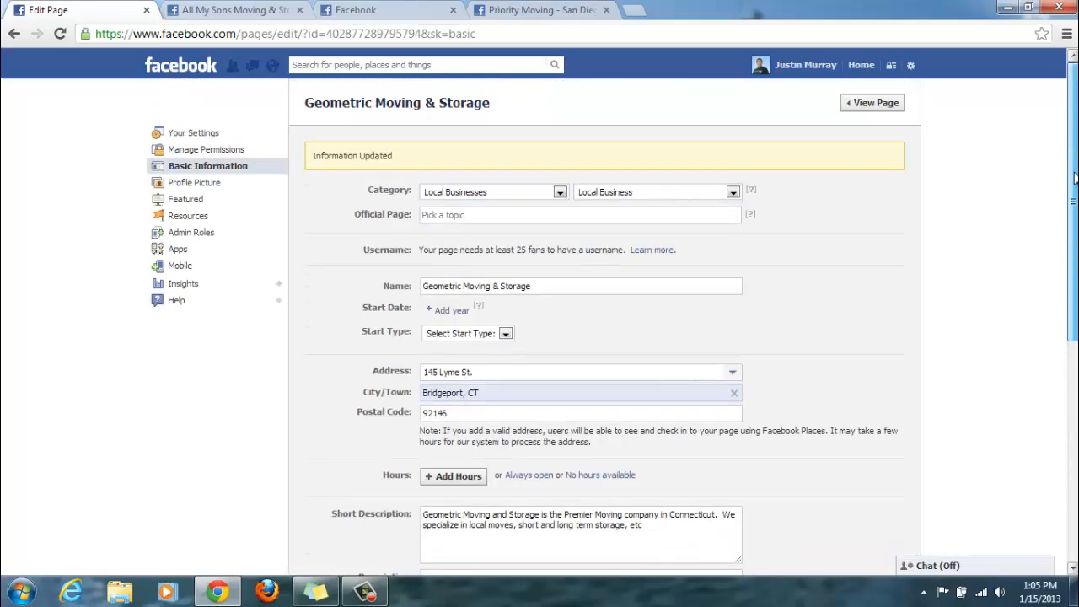
Step: Review the Geometric page's Your Settings and Manage Permissions options, dismissing the Windows color scheme prompt
left_click(202, 140)
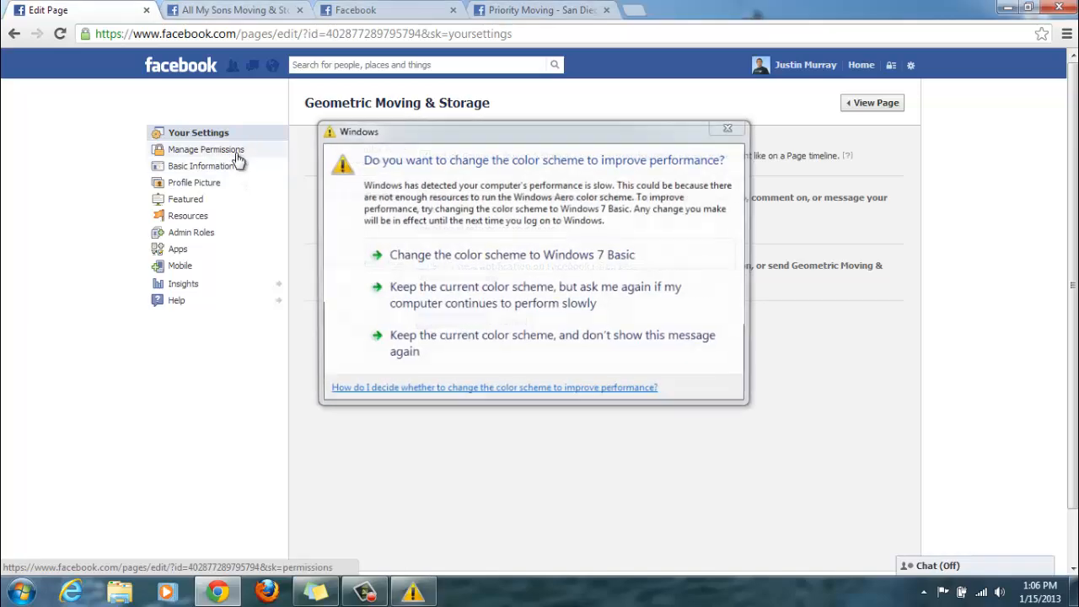
left_click(239, 159)
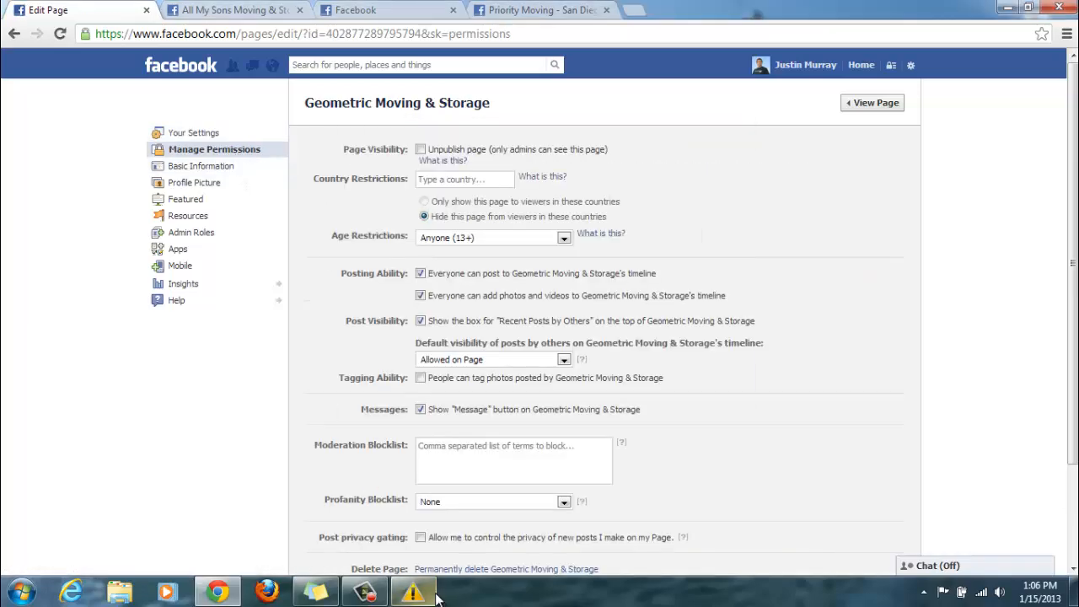
left_click(730, 128)
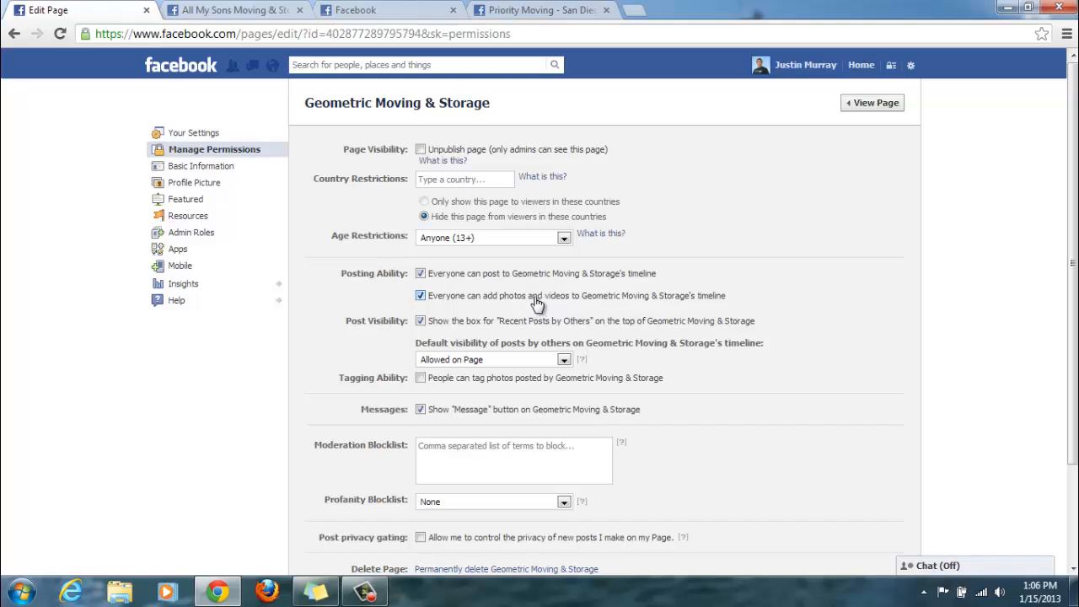
scroll(1041, 362, "down", 2)
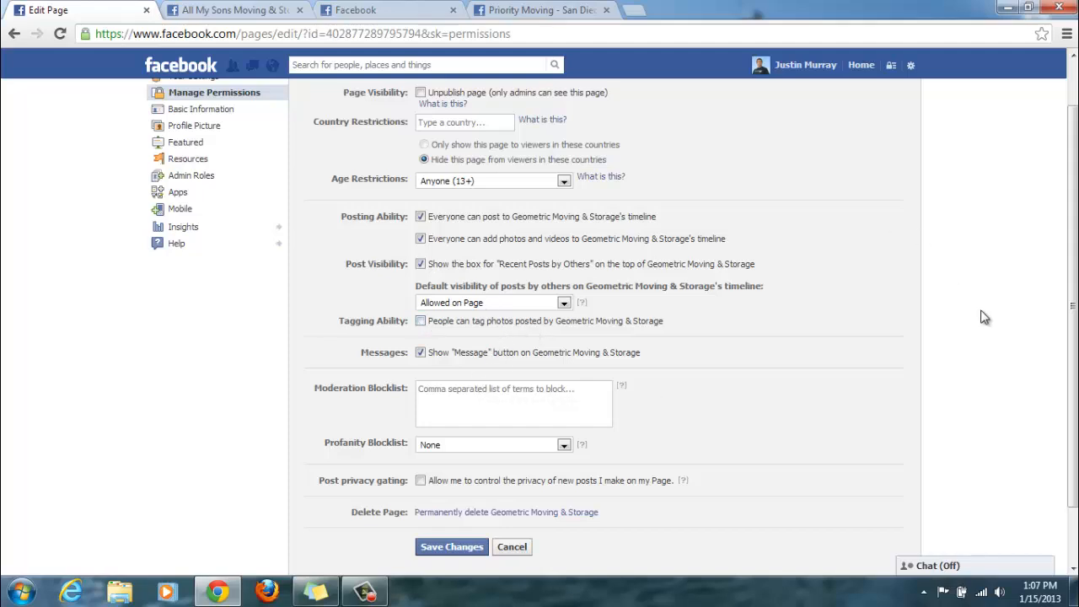
scroll(709, 279, "down", 2)
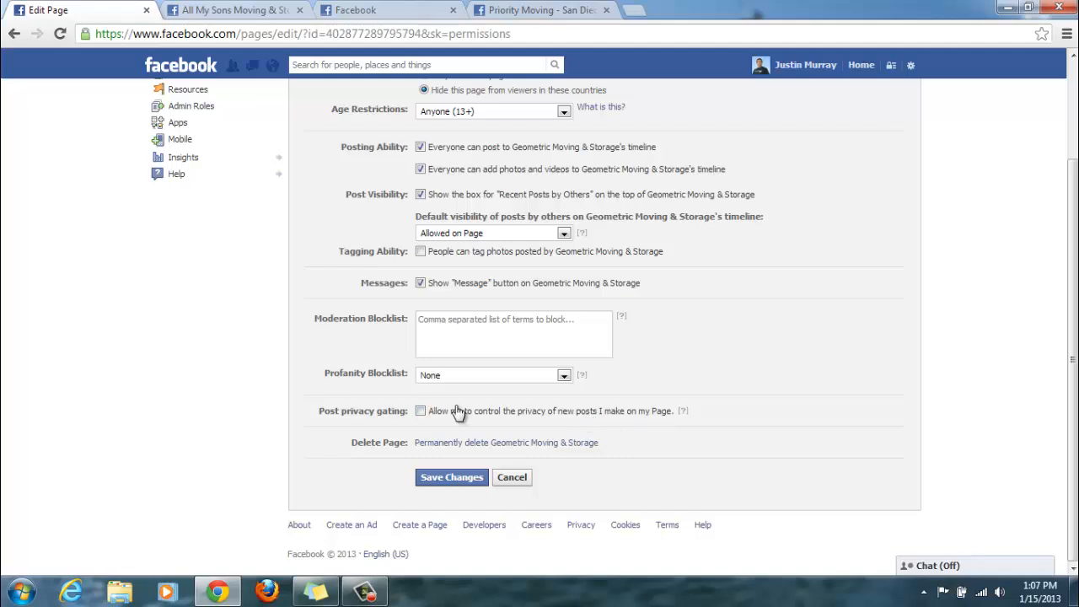
left_click_drag(1073, 361, 1073, 343)
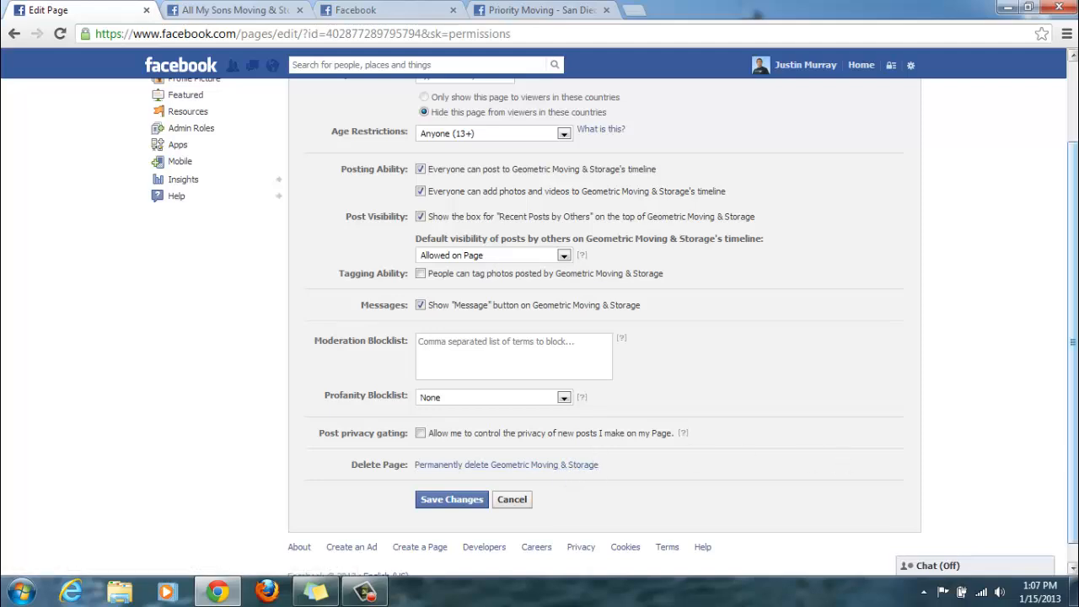
left_click_drag(1072, 362, 1073, 283)
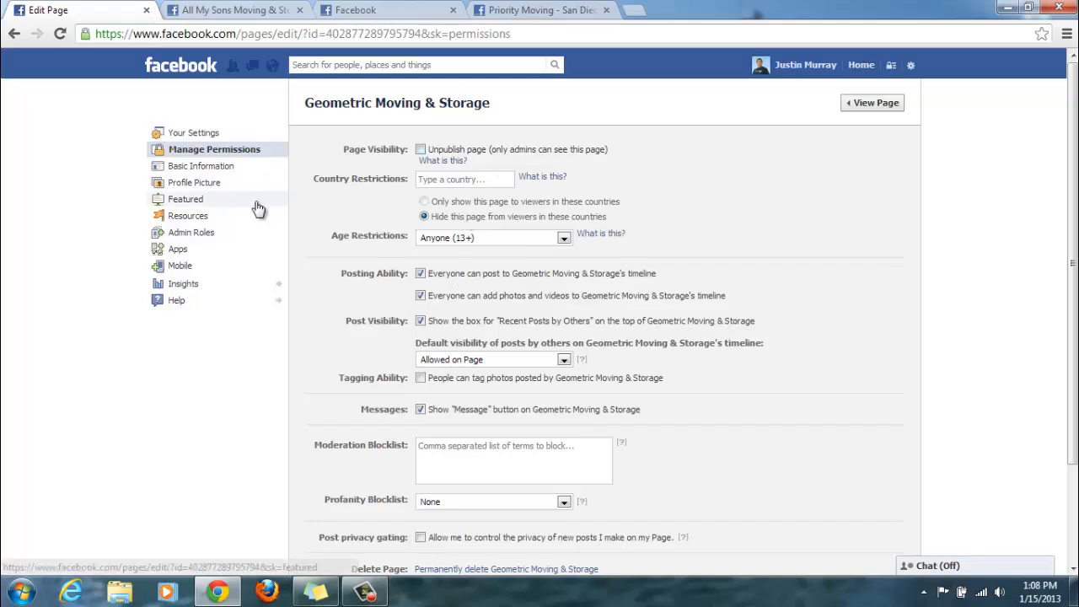
Step: Review the Geometric page's Featured options and its Resources for developing the page and connecting with people
left_click(215, 205)
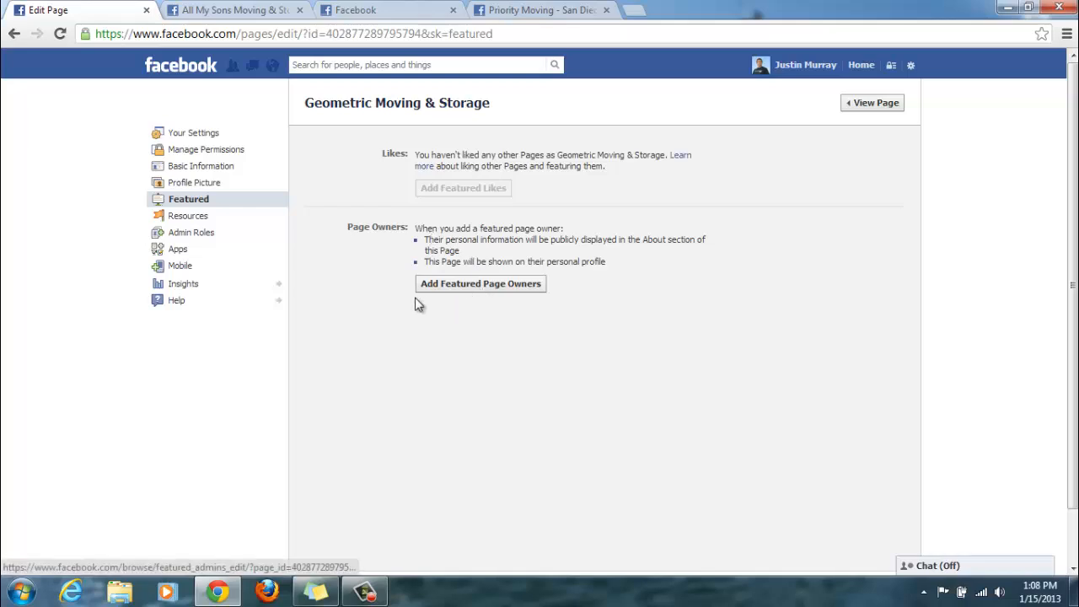
left_click(227, 223)
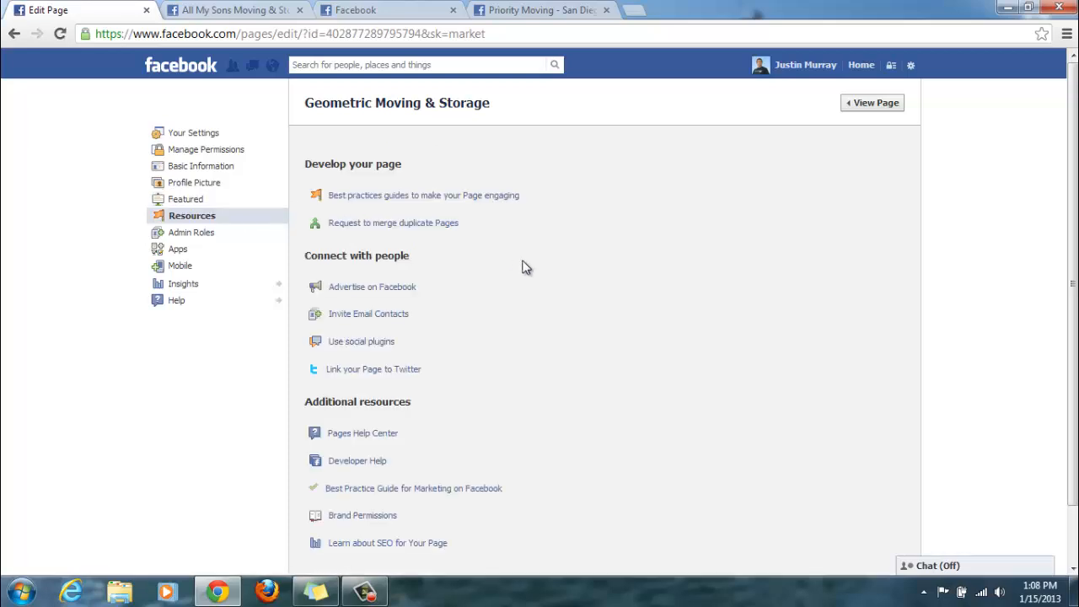
scroll(523, 267, "down", 2)
scroll(523, 267, "up", 2)
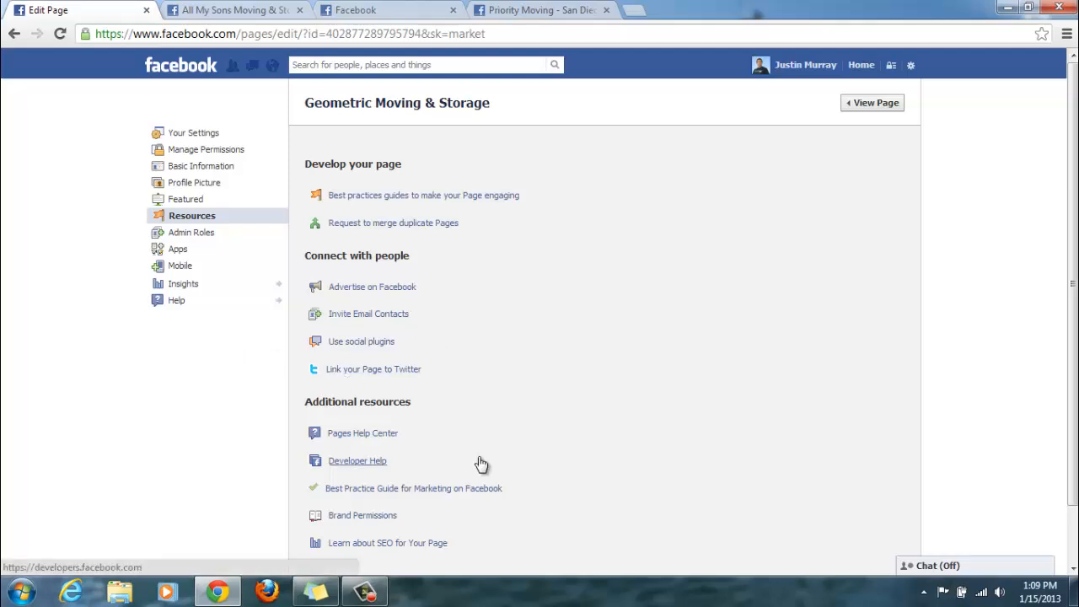
scroll(481, 464, "down", 1)
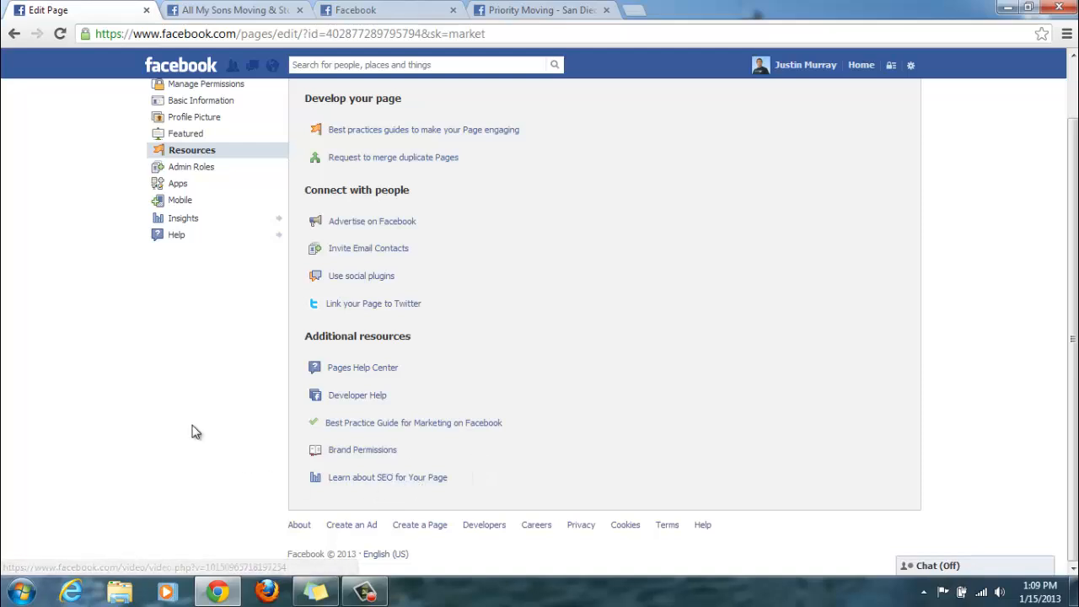
Step: Review the Geometric page's Admin Roles, its added Apps and the Mobile instructions for uploading photos and status updates
left_click(211, 168)
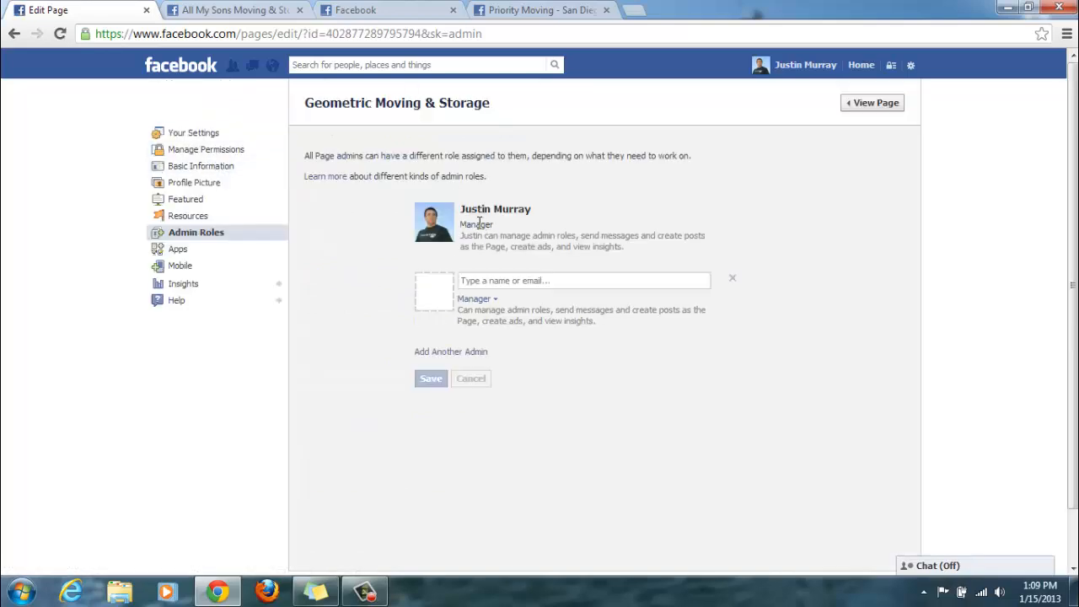
left_click(504, 281)
left_click(197, 253)
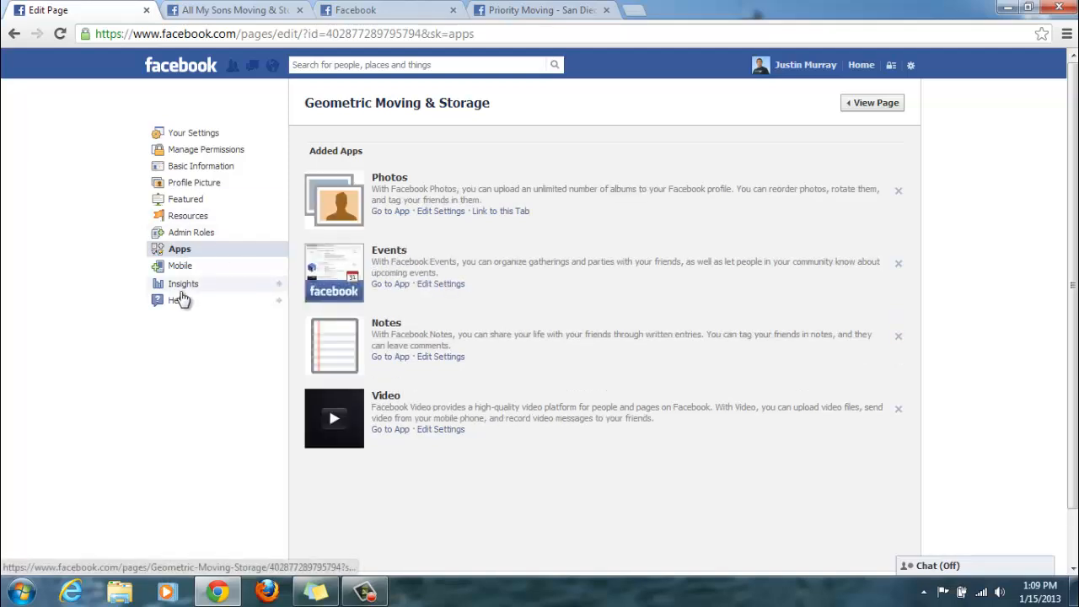
left_click(183, 268)
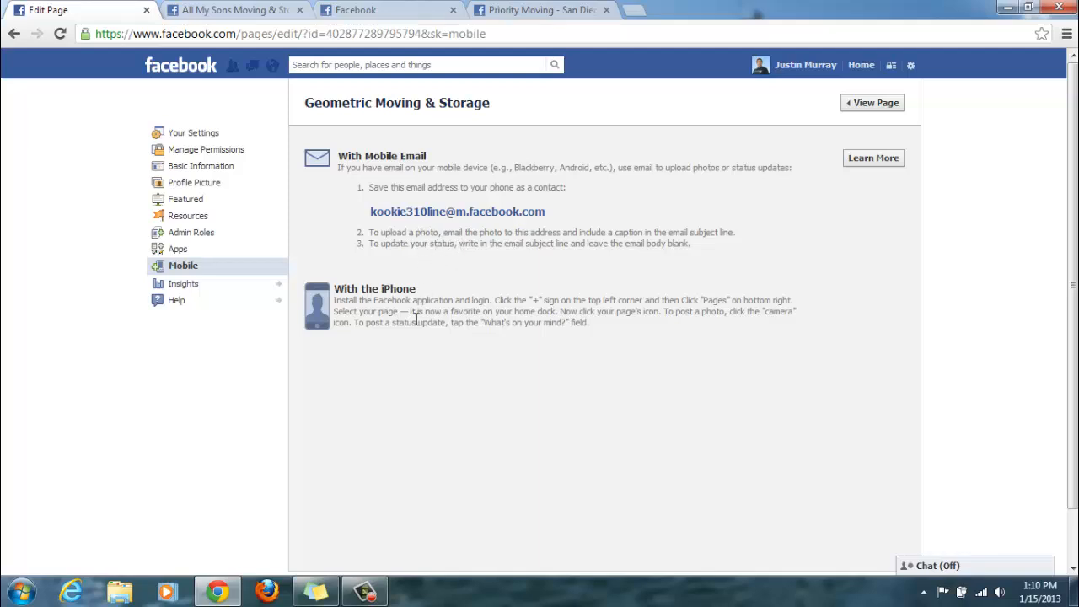
Step: Open the Geometric page's Insights and look over its Admin Panel and timeline
left_click(205, 292)
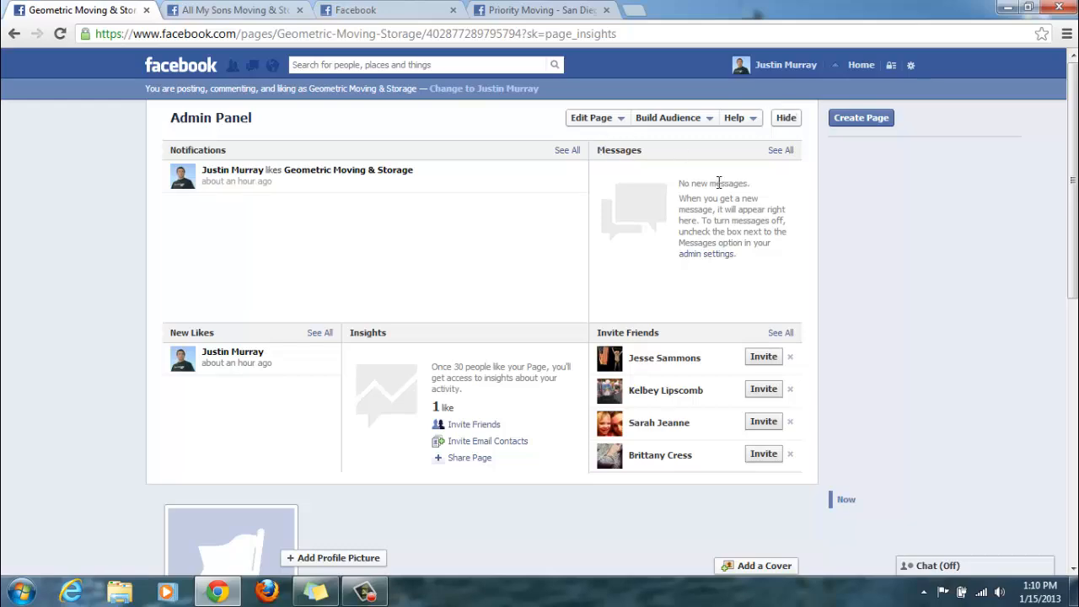
scroll(528, 319, "down", 3)
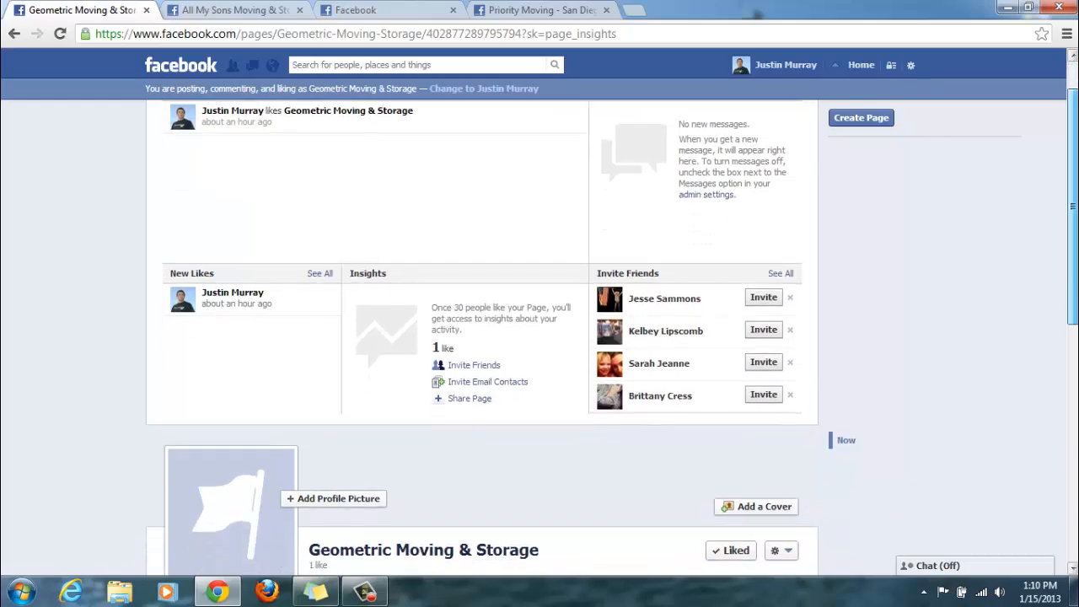
scroll(483, 337, "down", 2)
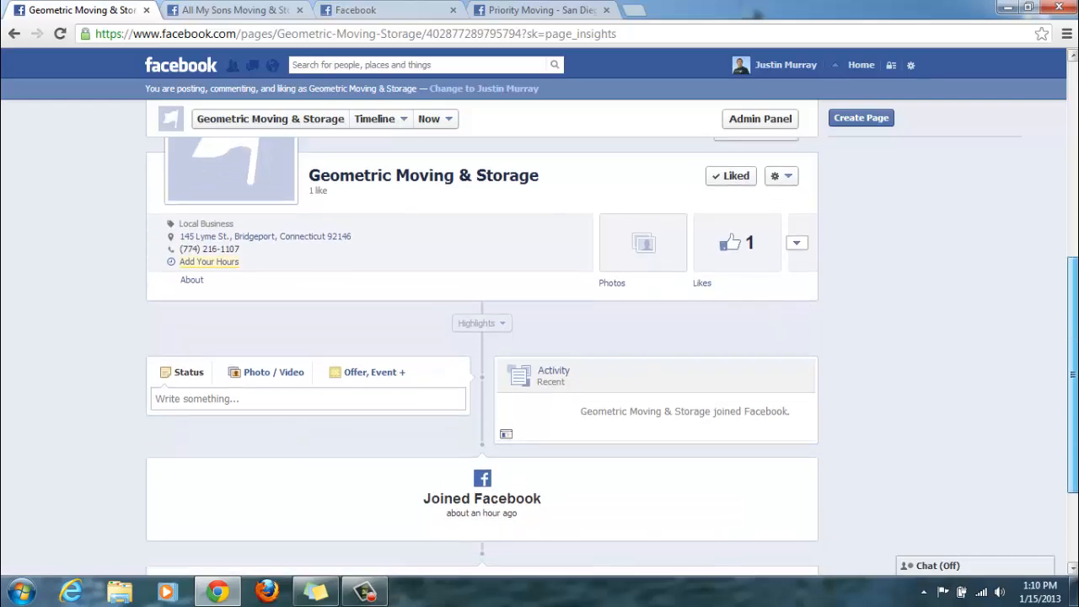
scroll(1076, 244, "up", 4)
scroll(1076, 244, "up", 2)
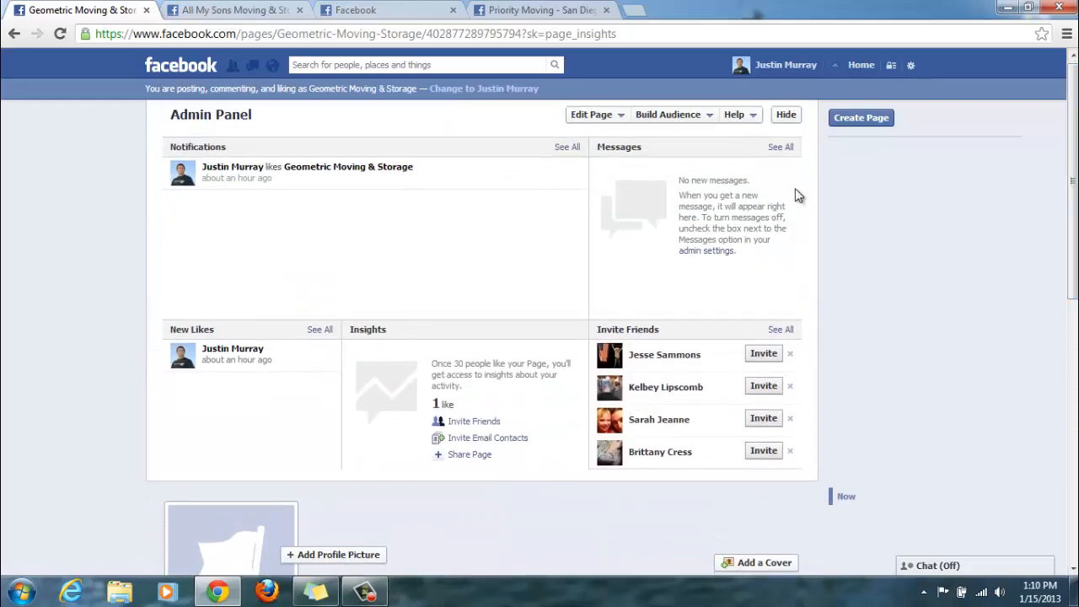
Step: Examine the Edit Page options in the Geometric page's Admin Panel, and close them without choosing one
left_click(616, 118)
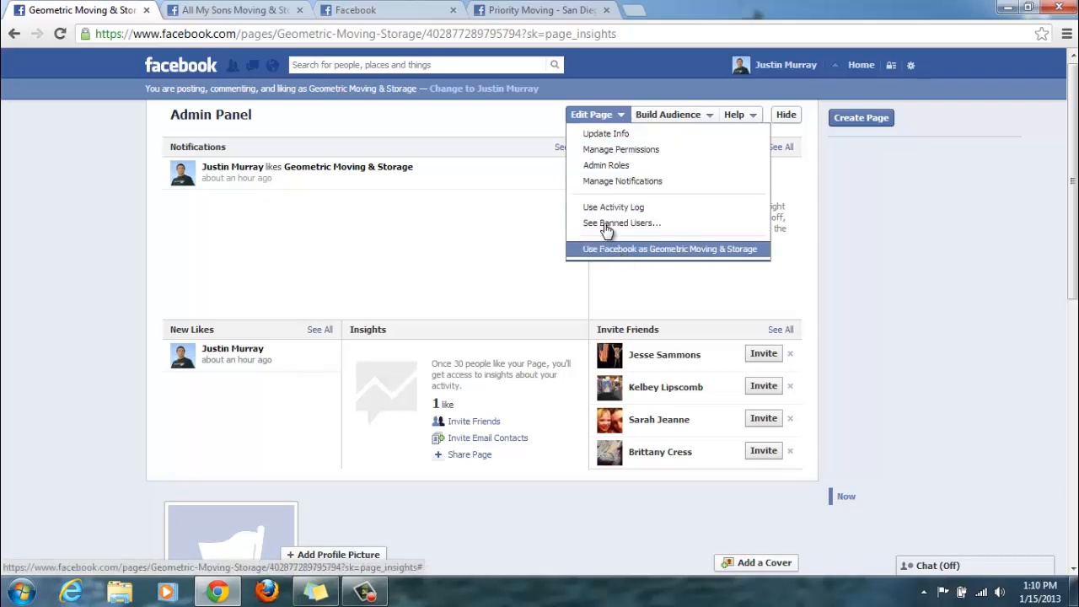
left_click_drag(1073, 264, 1072, 531)
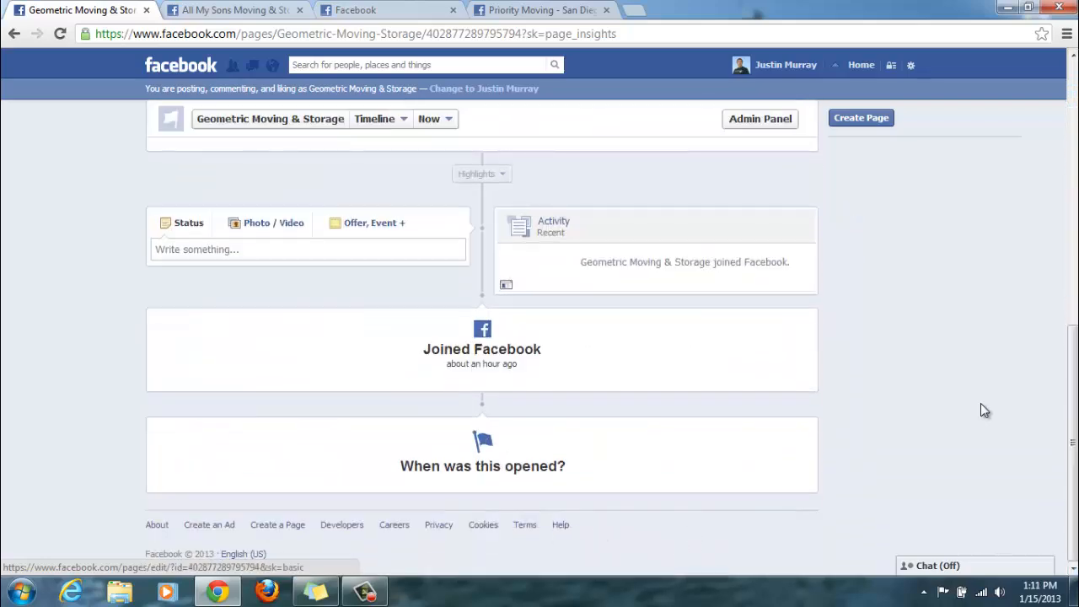
left_click_drag(1073, 425, 1072, 156)
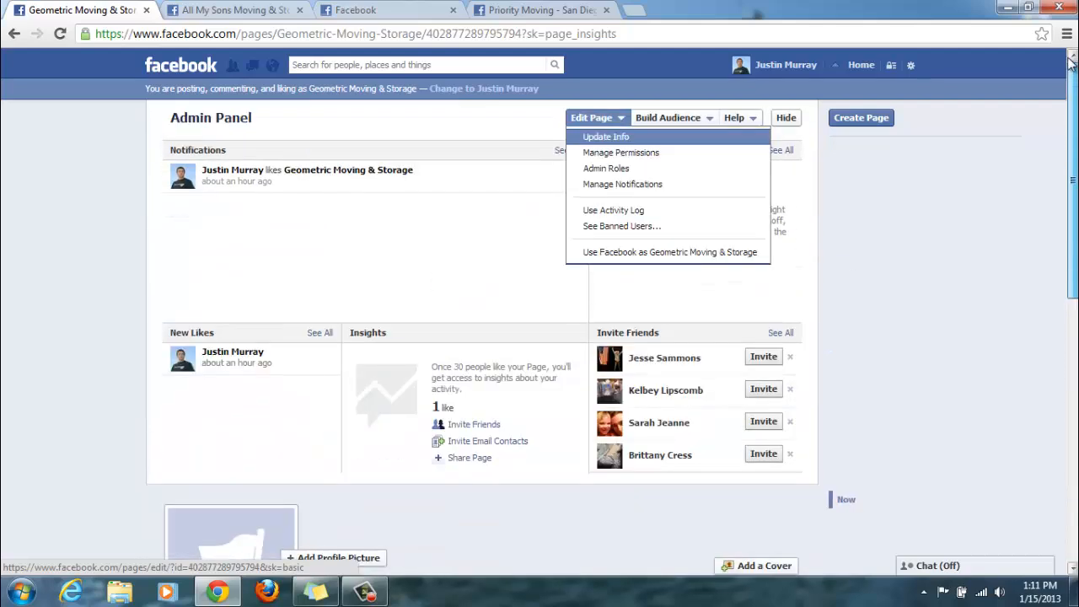
left_click(937, 254)
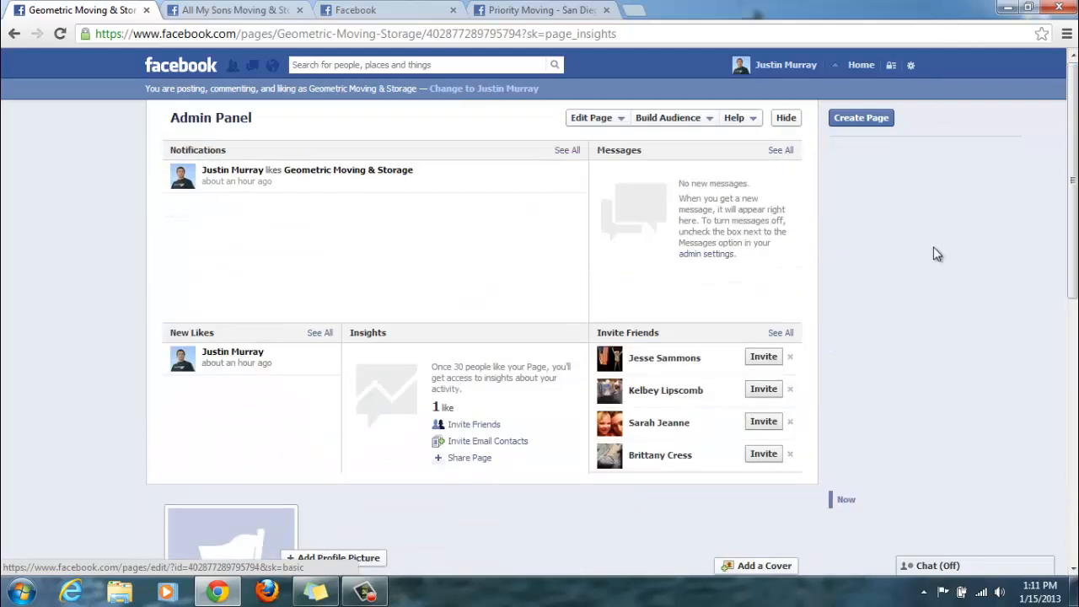
left_click(367, 594)
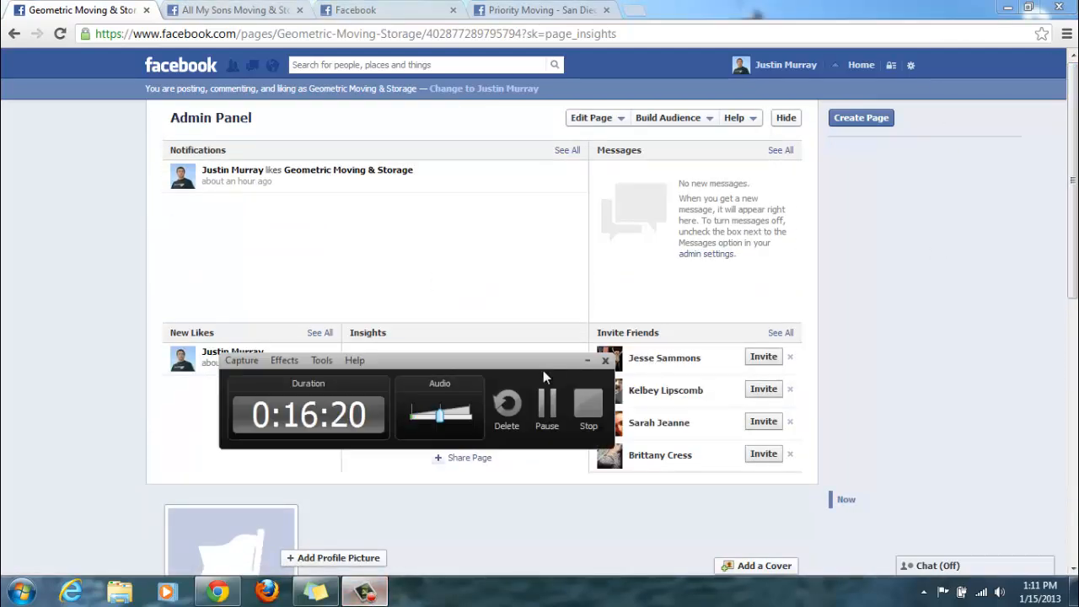